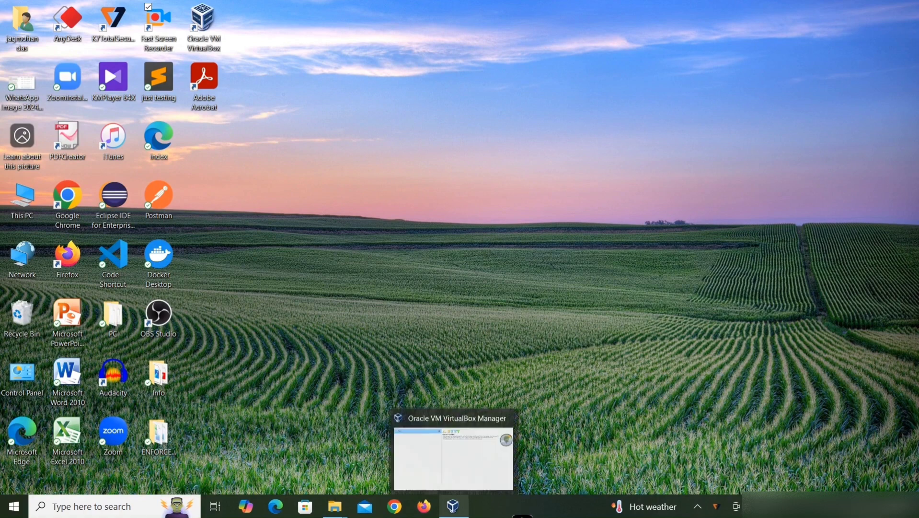
# Step: Search the web for ubuntu download and open the Download Ubuntu Desktop page to check the latest version
pyautogui.click(453, 506)
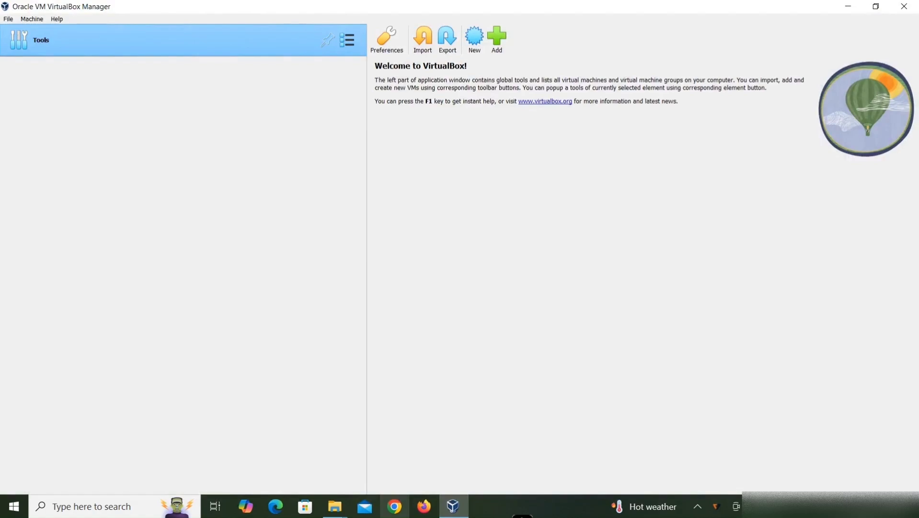
pyautogui.click(395, 506)
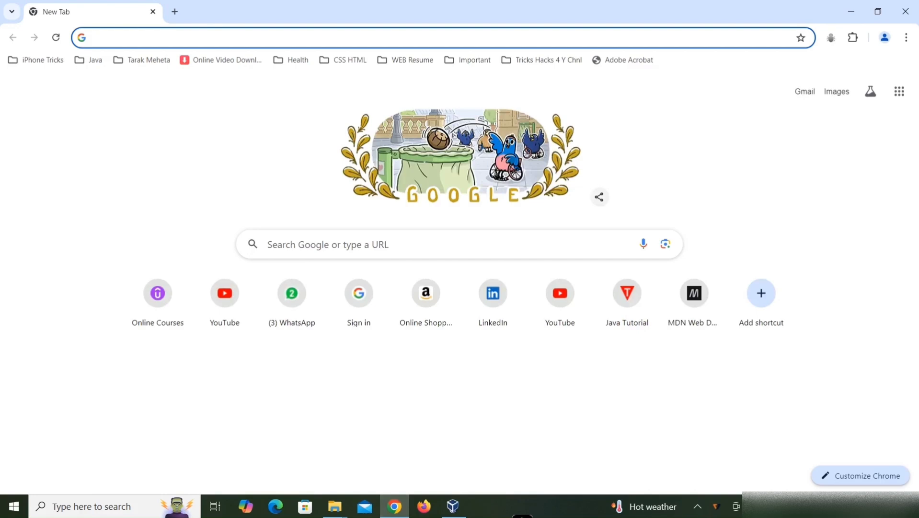
pyautogui.write('ubu')
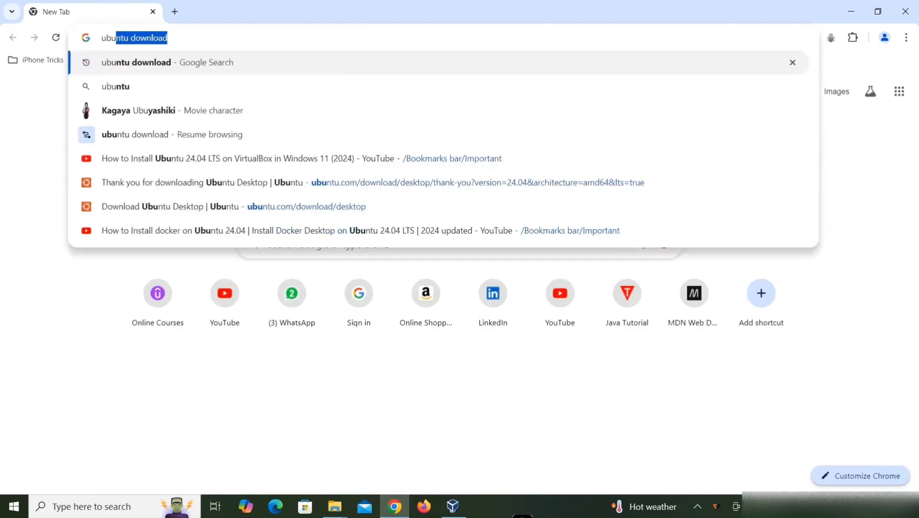
pyautogui.press('Return')
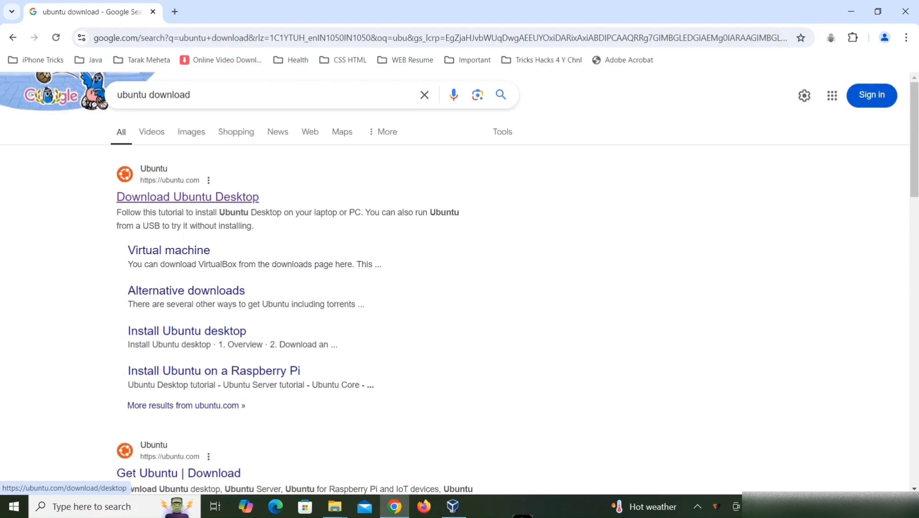
pyautogui.click(187, 197)
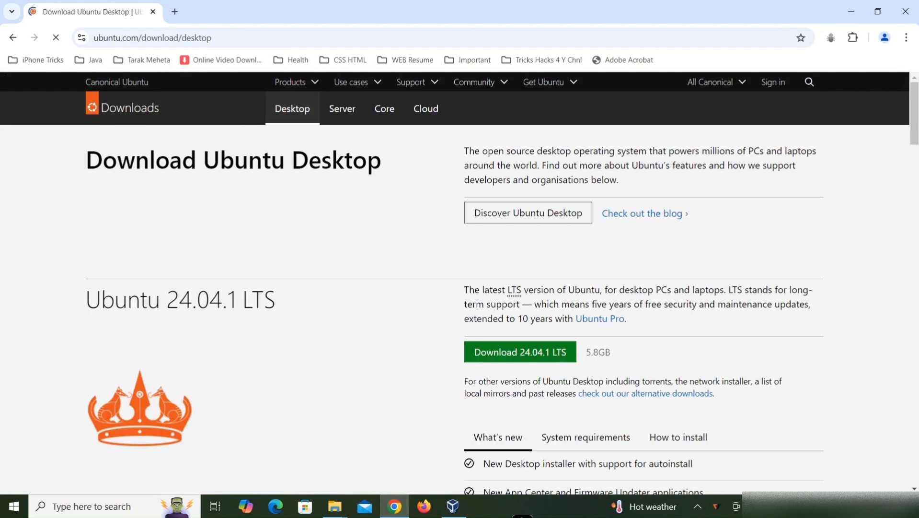
pyautogui.scroll(-1, 460, 283)
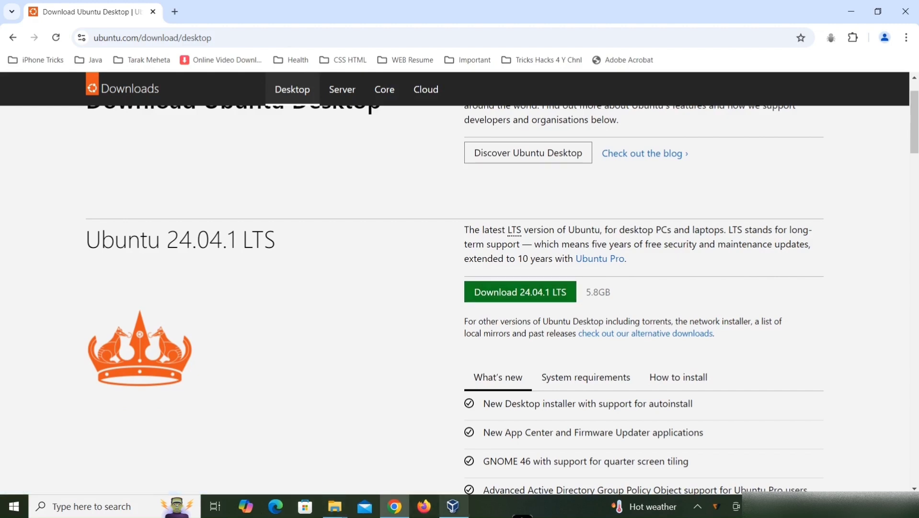
# Step: Start creating a new virtual machine and name it Ubuntu 24.04.1
pyautogui.click(453, 506)
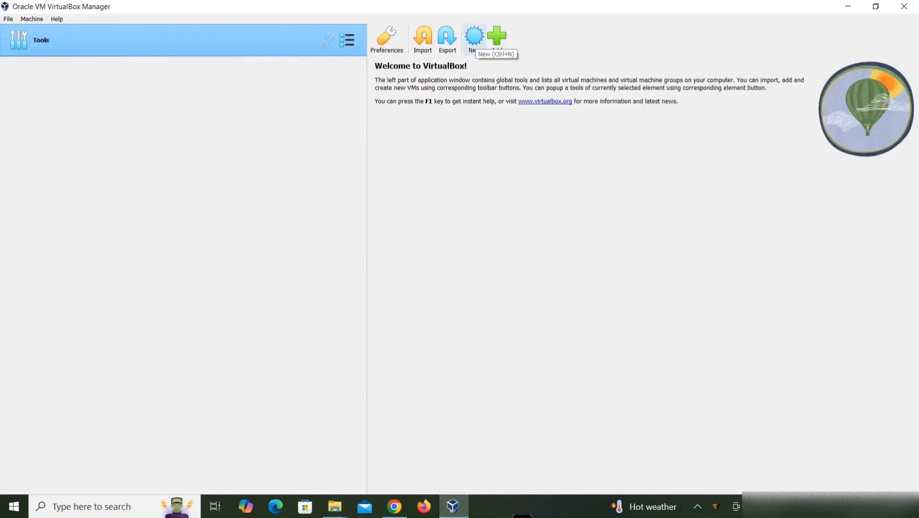
pyautogui.click(475, 39)
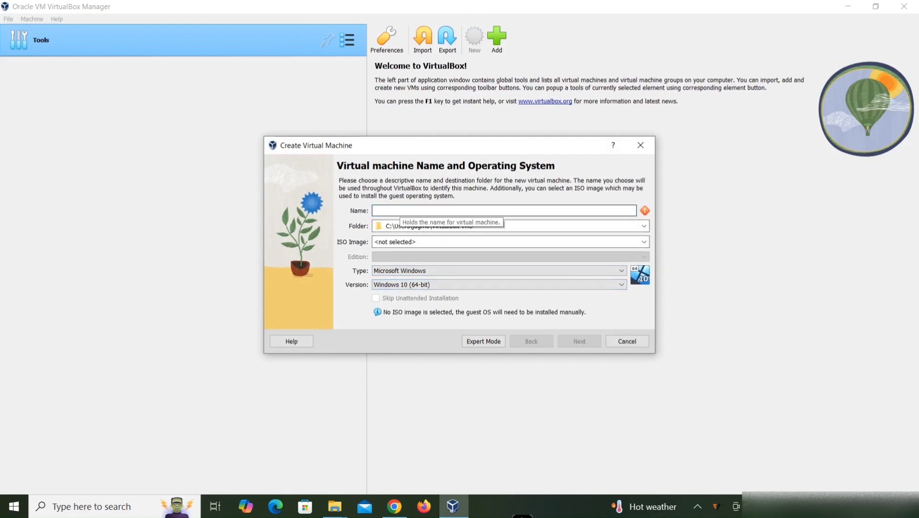
pyautogui.write('U')
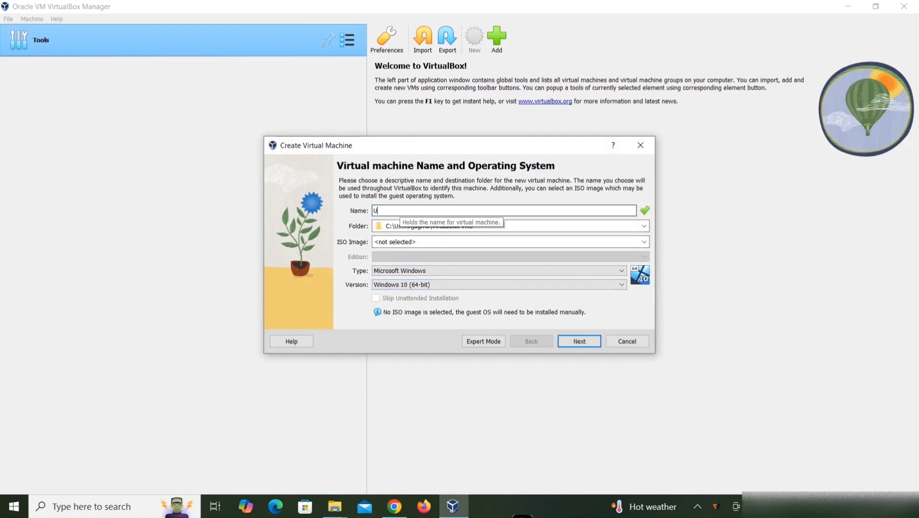
pyautogui.write('b')
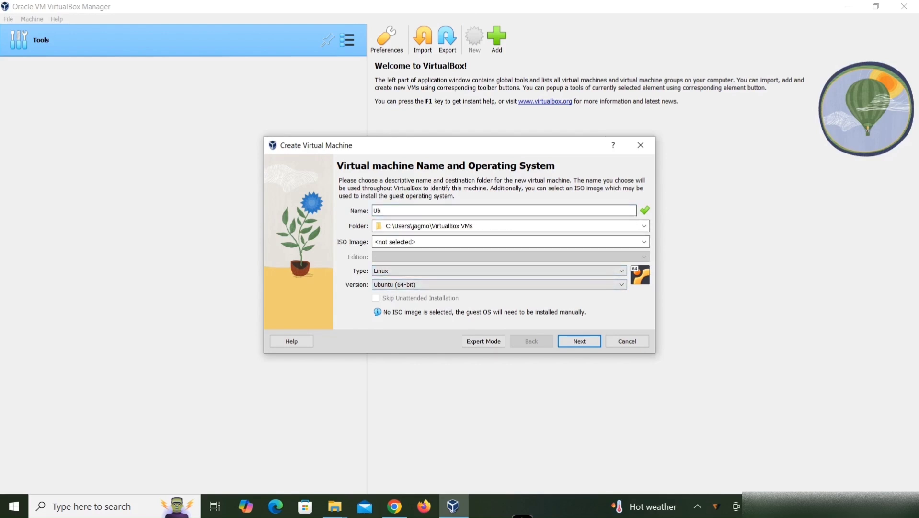
pyautogui.write('untu 24.')
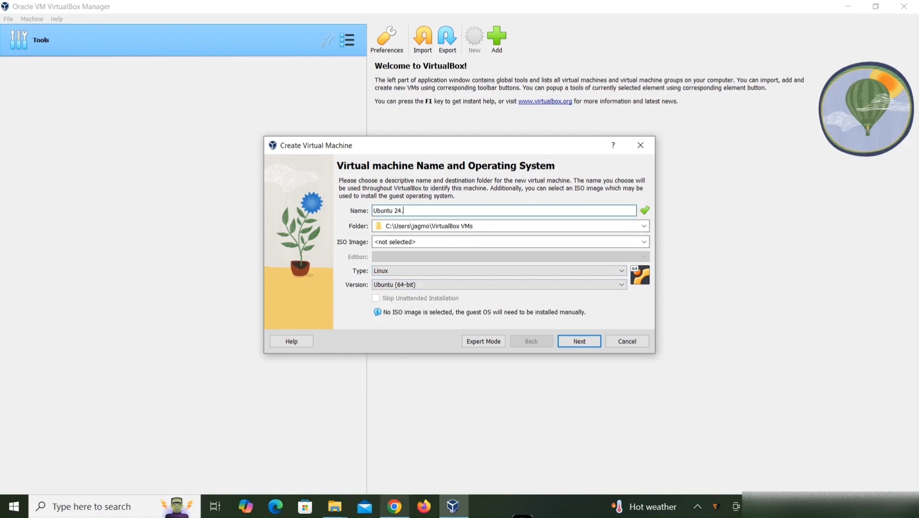
pyautogui.click(395, 506)
pyautogui.hotkey('alt', 'Tab')
pyautogui.write('04.01')
pyautogui.hotkey('alt', 'Tab')
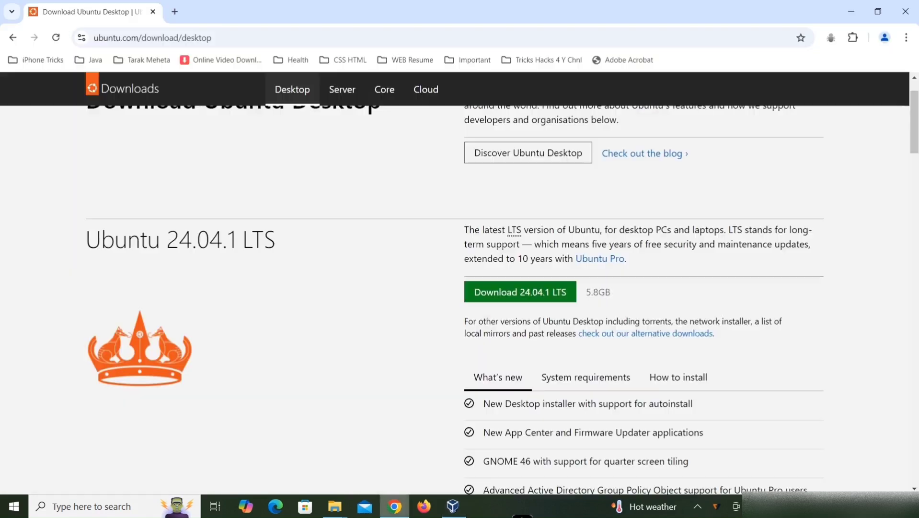
pyautogui.hotkey('alt', 'Tab')
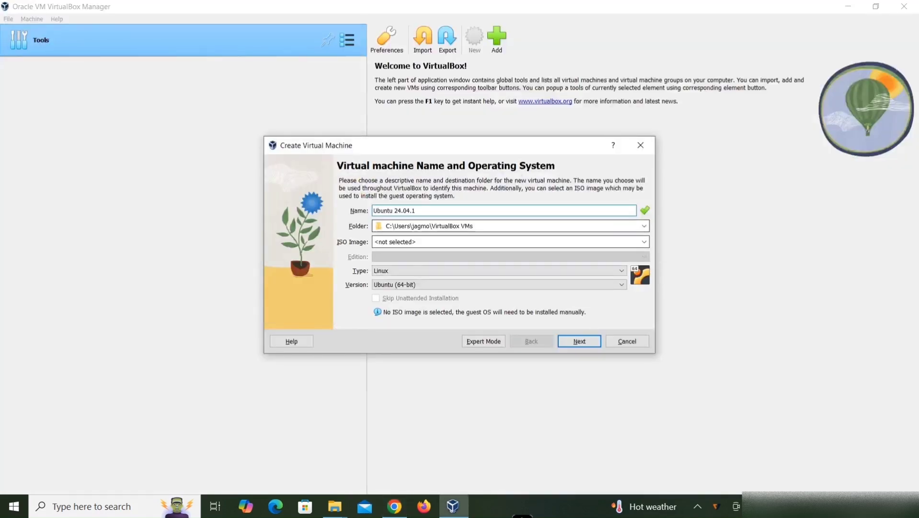
# Step: Continue to the hardware page without choosing an ISO image
pyautogui.click(645, 242)
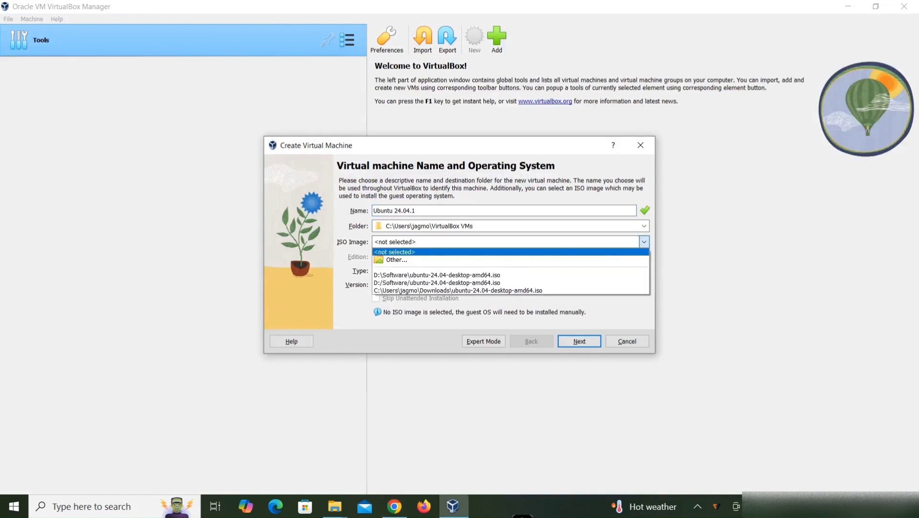
pyautogui.click(398, 260)
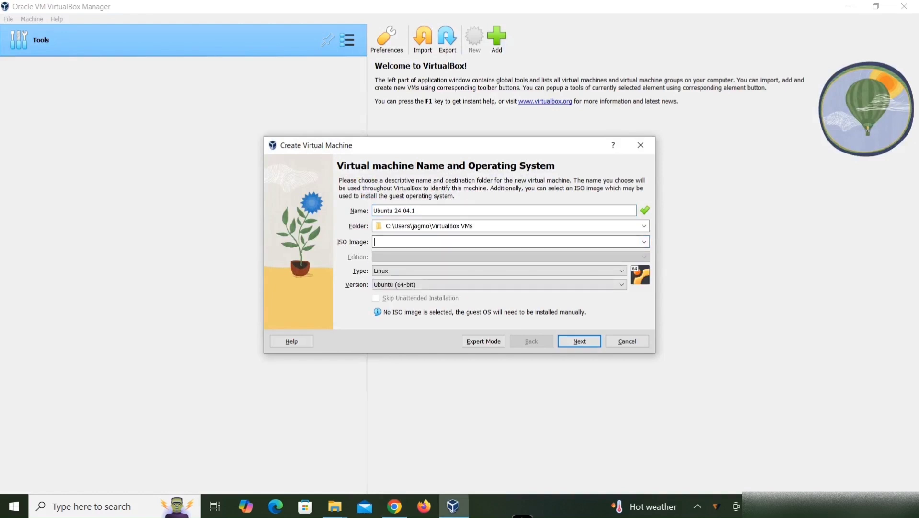
pyautogui.press('Return')
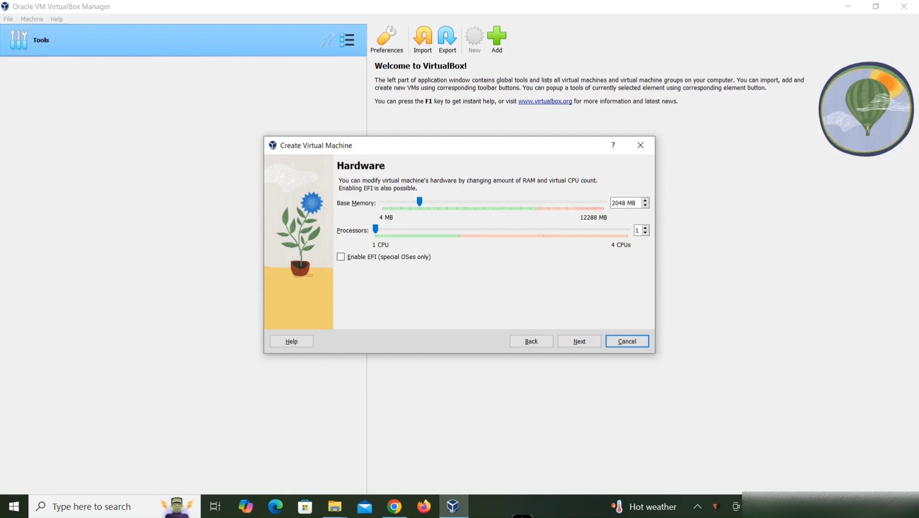
# Step: Set the base memory to 8192 MB and the processors to 2, then continue
pyautogui.moveTo(419, 202); pyautogui.dragTo(531, 202)
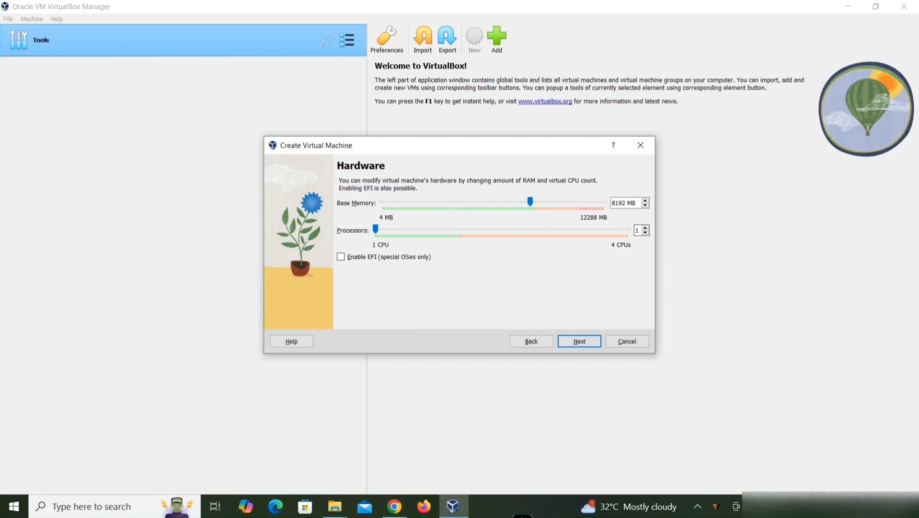
pyautogui.click(645, 228)
pyautogui.click(580, 342)
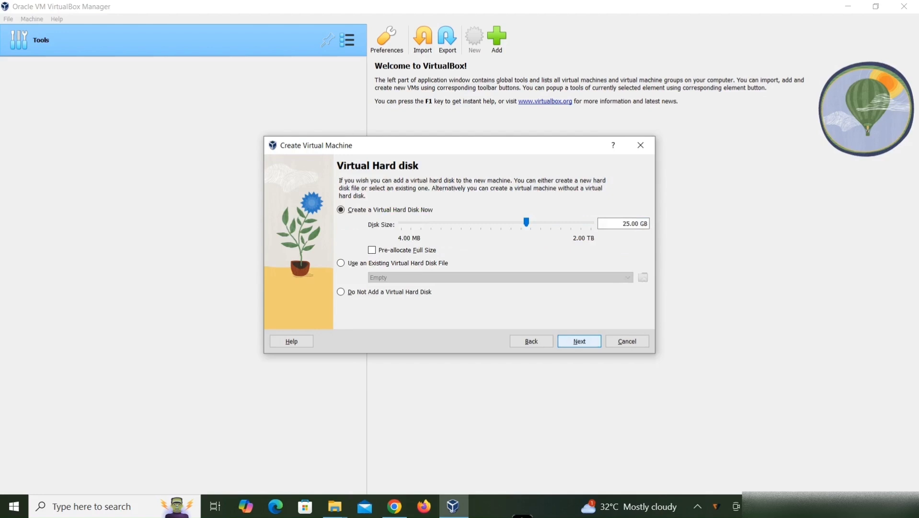
# Step: Set the virtual hard disk size to about 103 GB and finish creating the virtual machine
pyautogui.moveTo(526, 222); pyautogui.dragTo(547, 222)
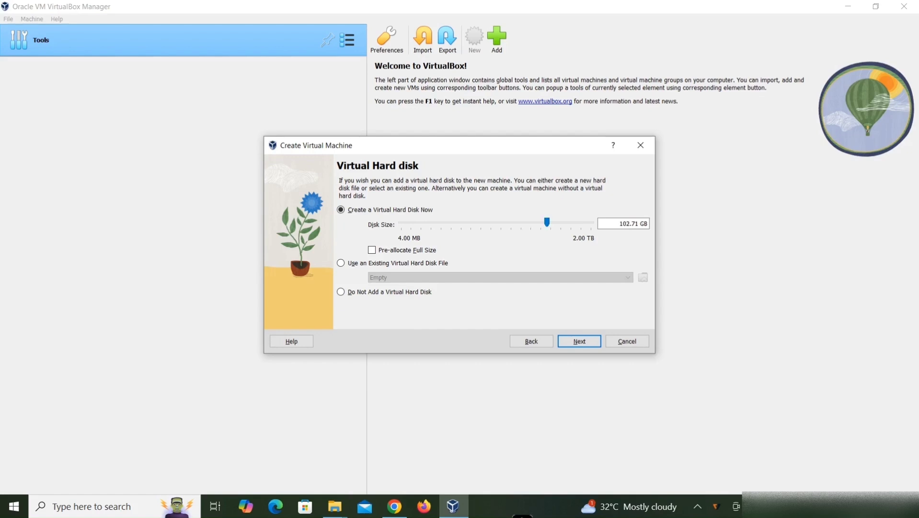
pyautogui.click(579, 340)
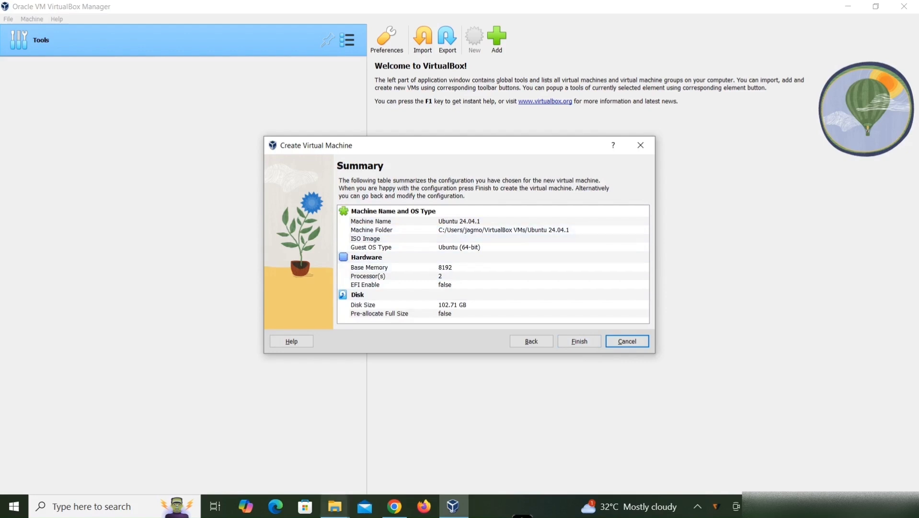
pyautogui.moveTo(335, 506)
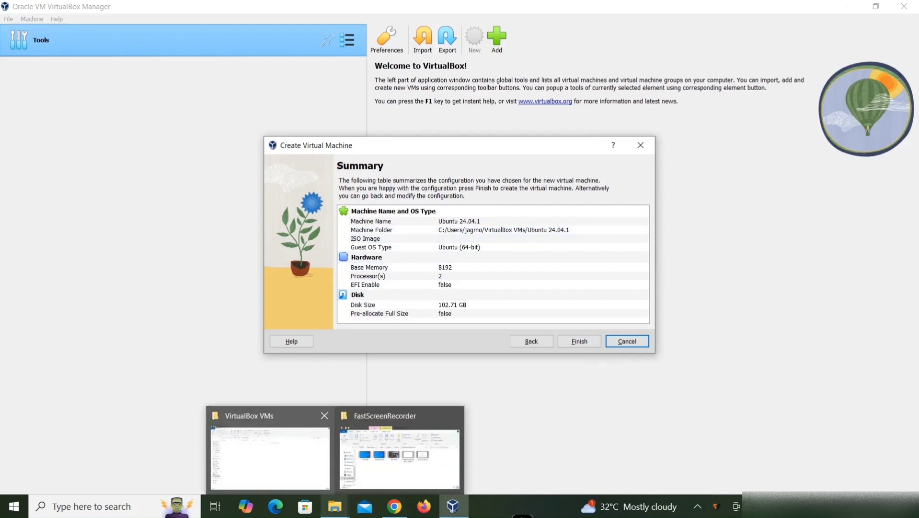
pyautogui.click(270, 453)
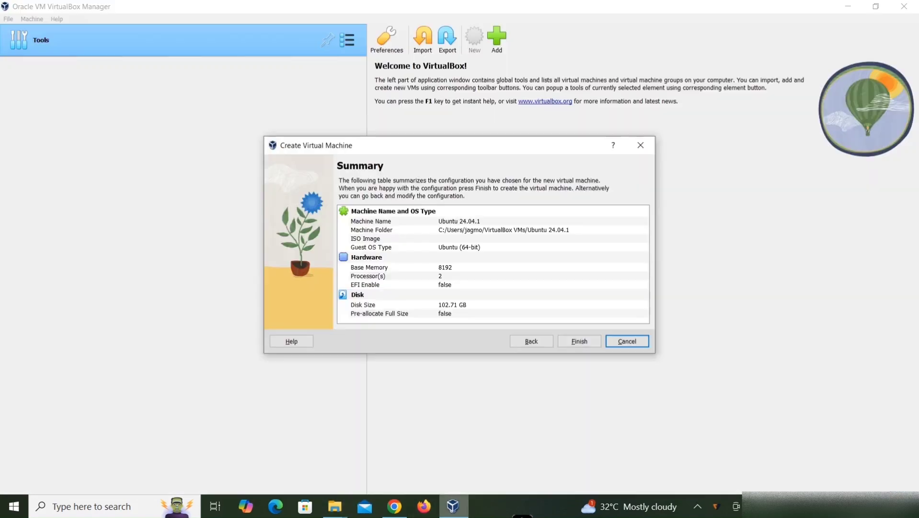
pyautogui.click(453, 506)
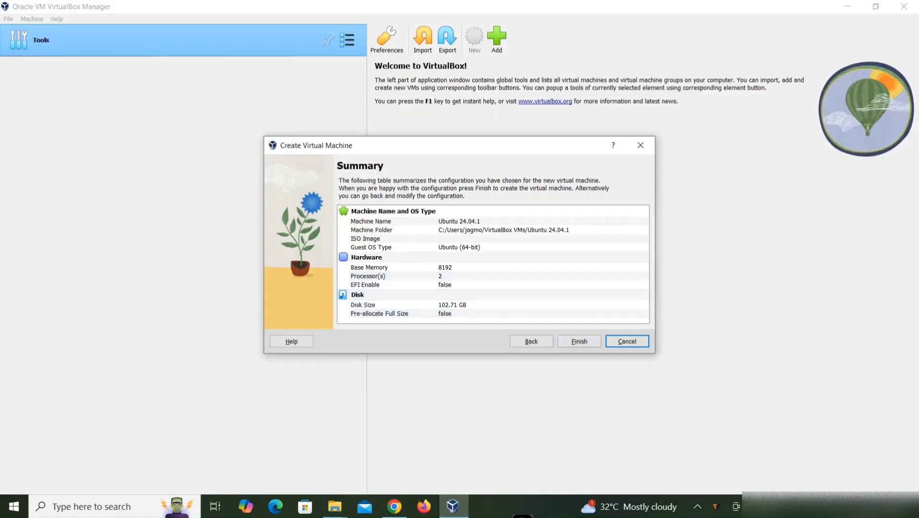
pyautogui.click(579, 341)
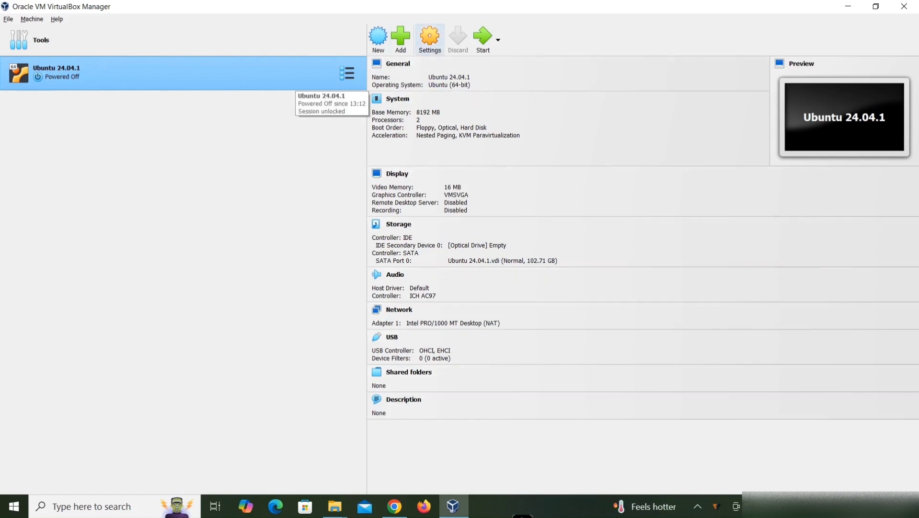
# Step: Open the VM's settings and set Shared Clipboard and Drag'n'Drop to Bidirectional
pyautogui.click(430, 40)
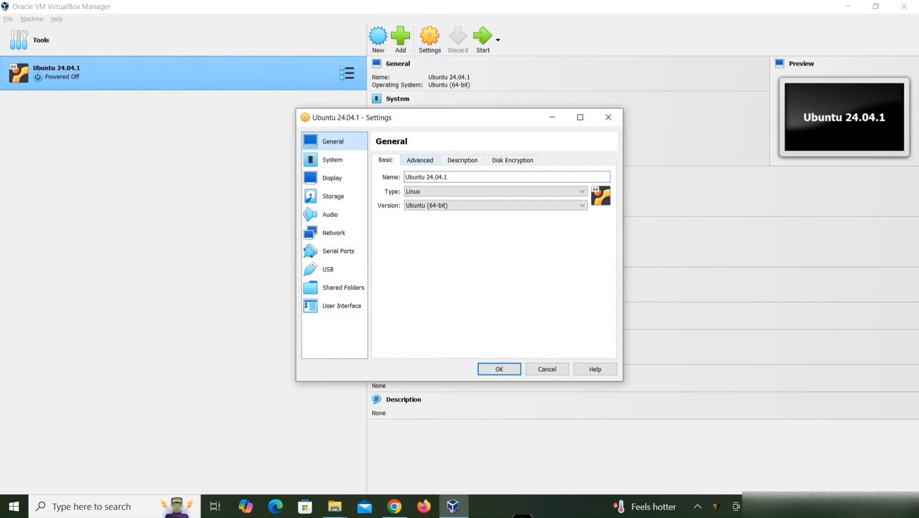
pyautogui.click(420, 160)
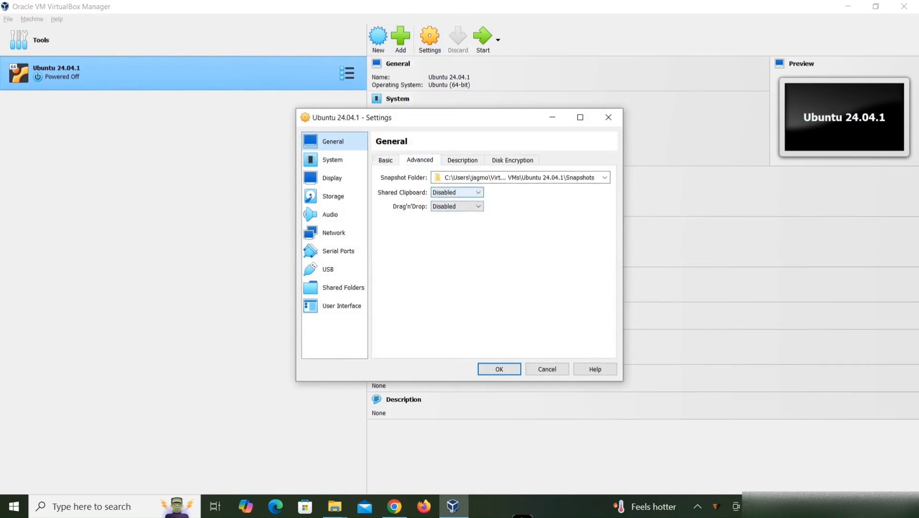
pyautogui.click(458, 192)
pyautogui.click(450, 225)
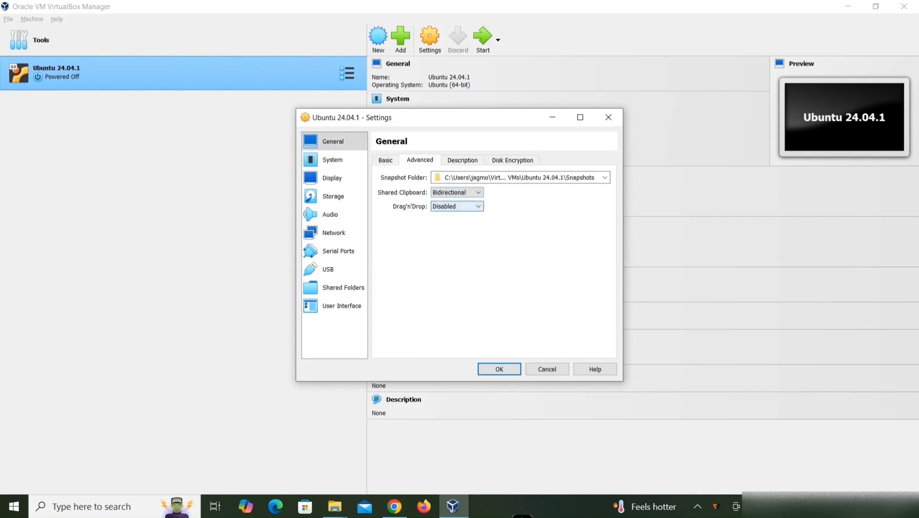
pyautogui.click(458, 206)
pyautogui.click(449, 238)
# Step: Look through the Description, Disk Encryption, Basic, System and Display settings pages
pyautogui.click(463, 159)
pyautogui.click(522, 160)
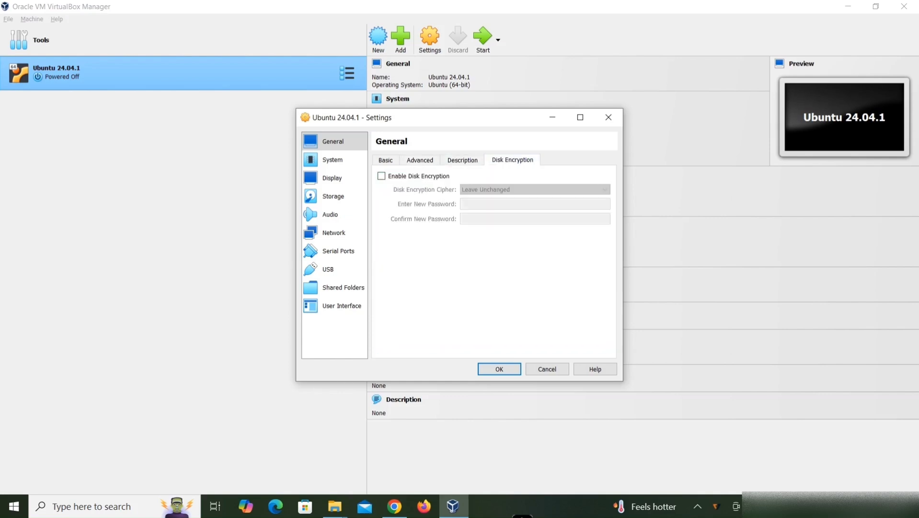
pyautogui.click(386, 159)
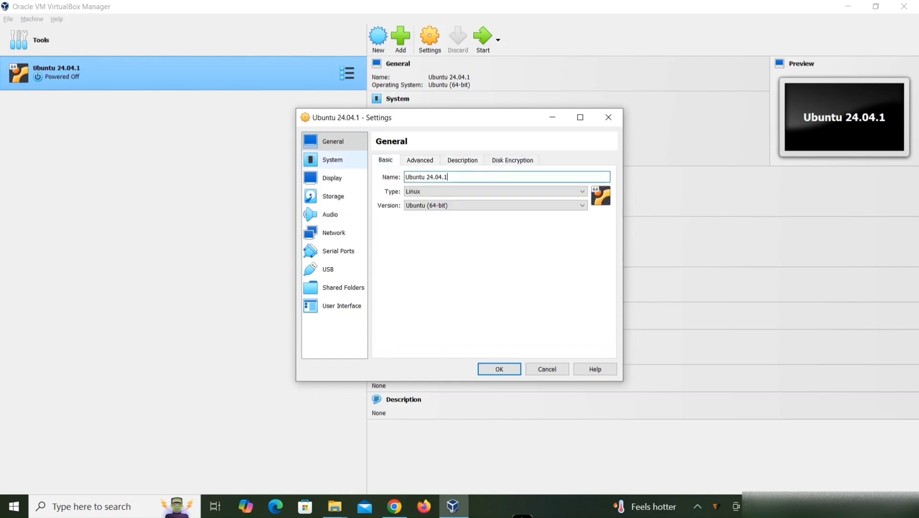
pyautogui.click(333, 160)
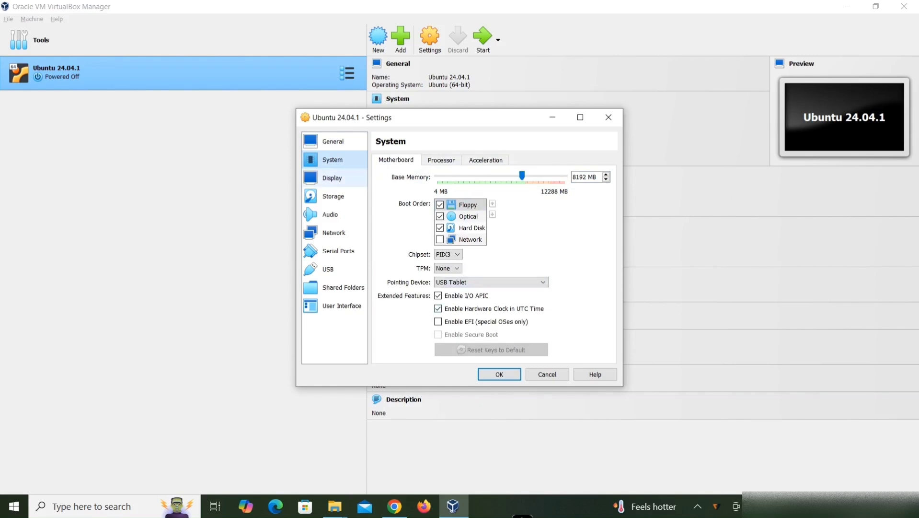
pyautogui.click(332, 178)
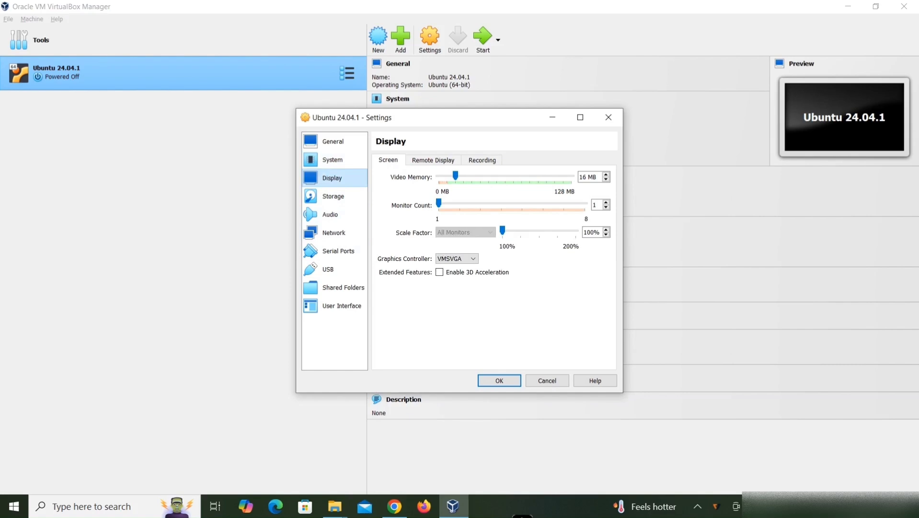
# Step: Attach the ubuntu-24.04-desktop-amd64 ISO file from D:\Software to the empty IDE optical drive and save the settings
pyautogui.click(333, 199)
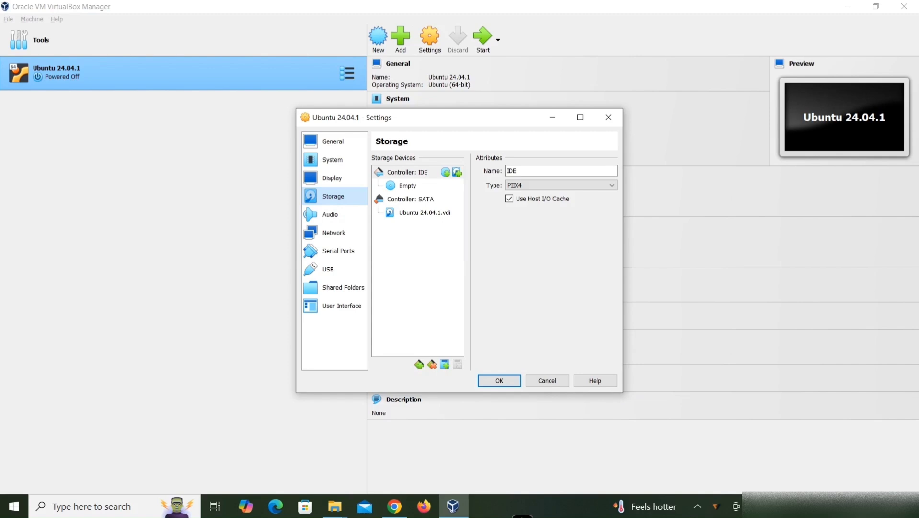
pyautogui.click(408, 185)
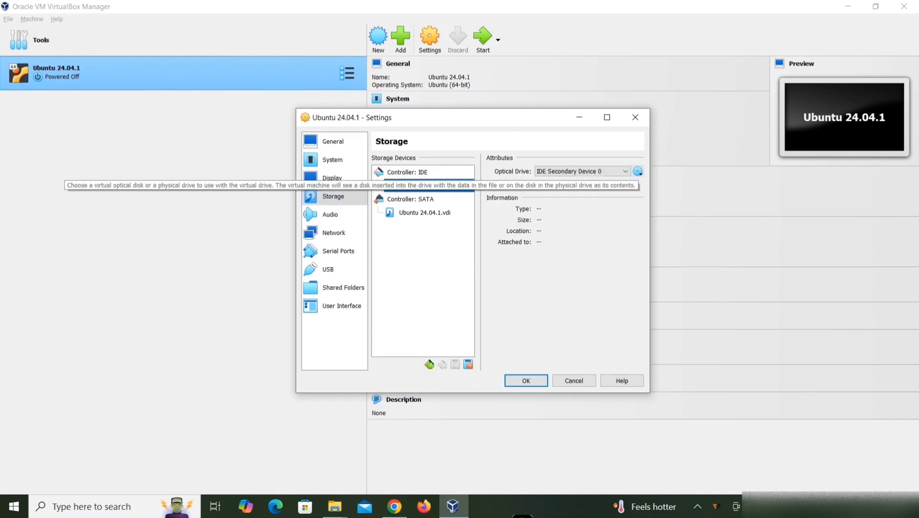
pyautogui.click(638, 171)
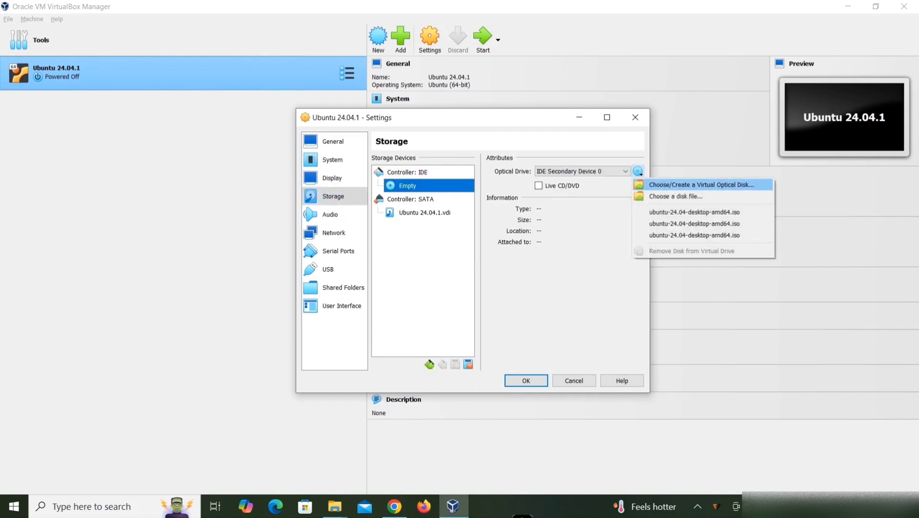
pyautogui.click(676, 196)
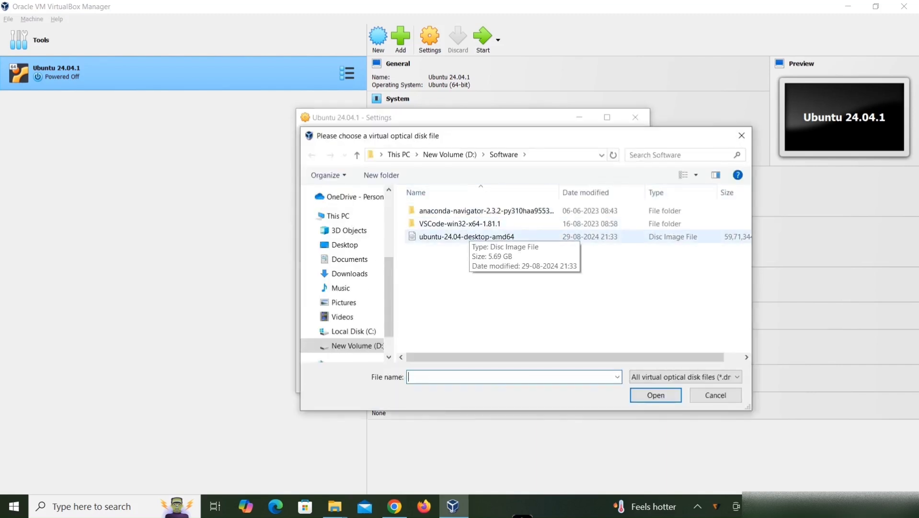
pyautogui.click(477, 237)
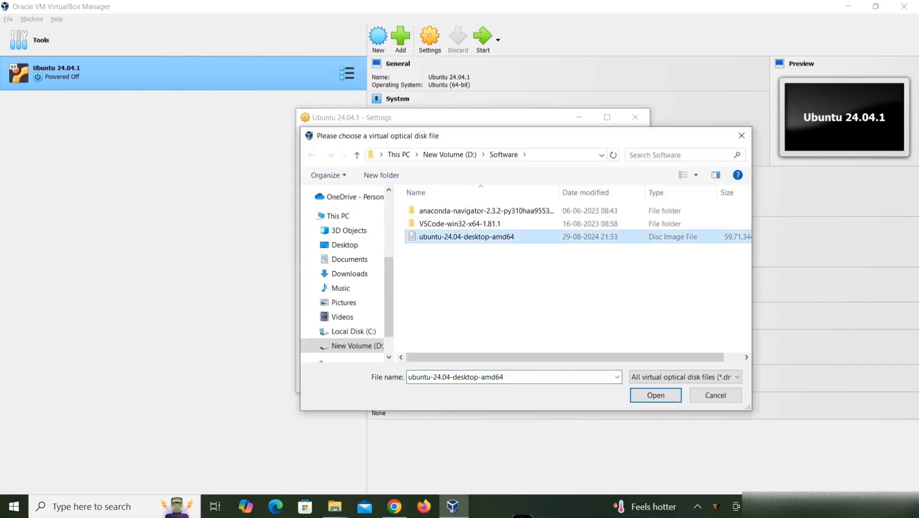
pyautogui.click(394, 505)
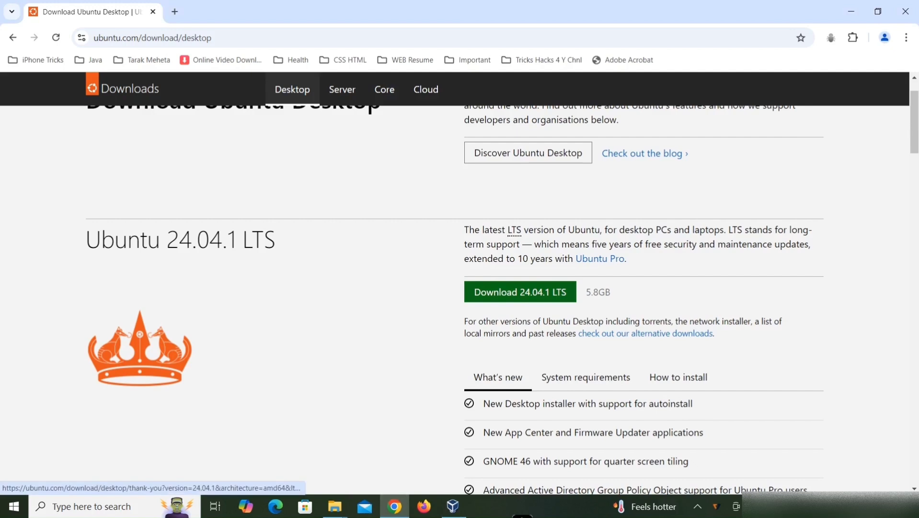
pyautogui.click(453, 505)
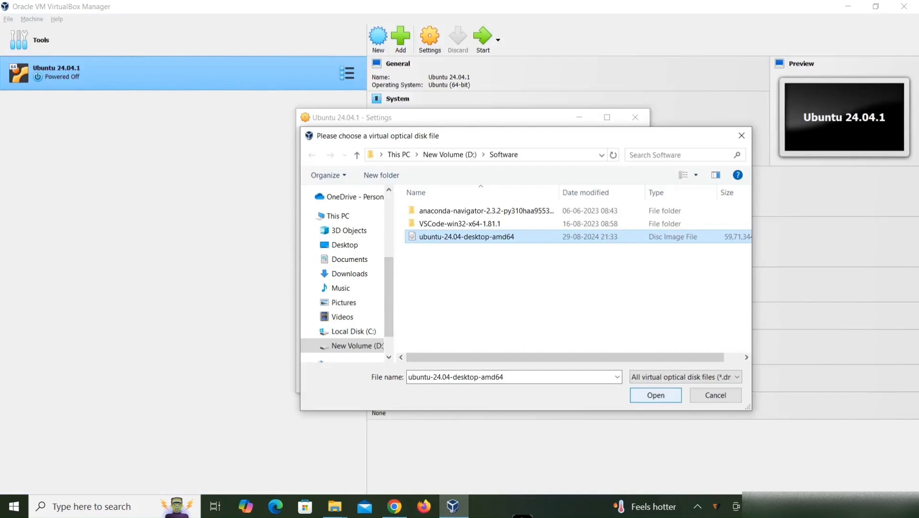
pyautogui.click(656, 395)
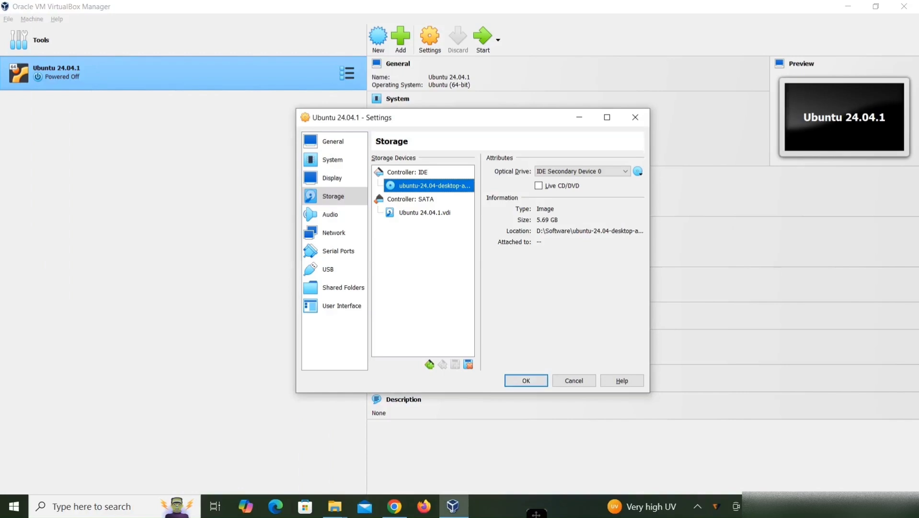
pyautogui.click(526, 380)
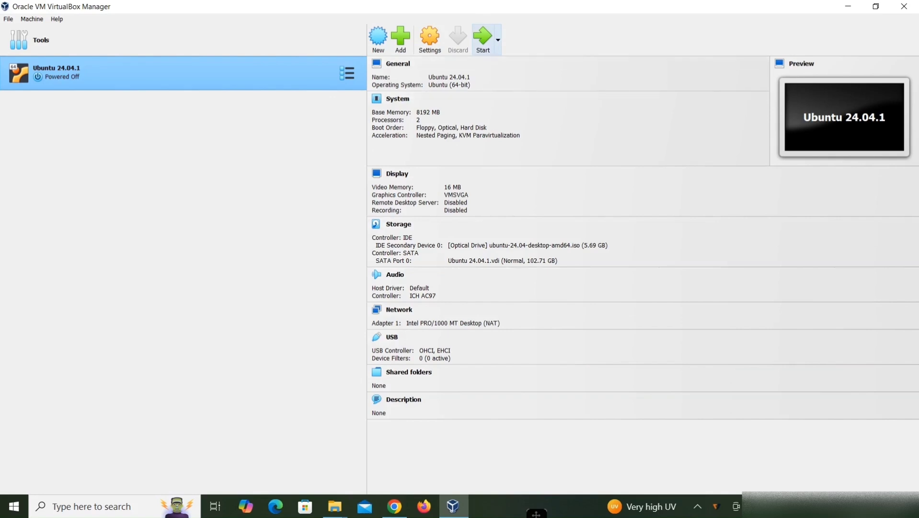
# Step: Start the virtual machine and boot the Try or Install Ubuntu entry
pyautogui.click(483, 37)
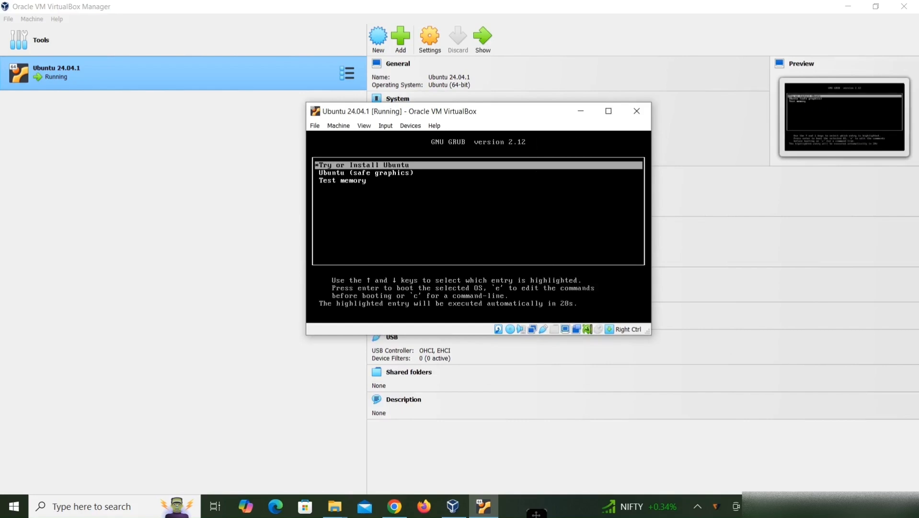
pyautogui.press('Down')
pyautogui.press('Down')
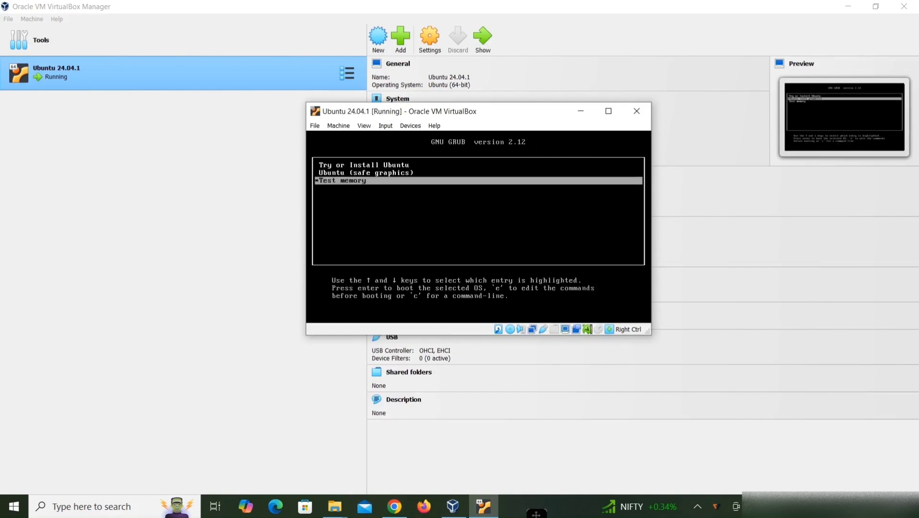
pyautogui.press('Up')
pyautogui.press('Up')
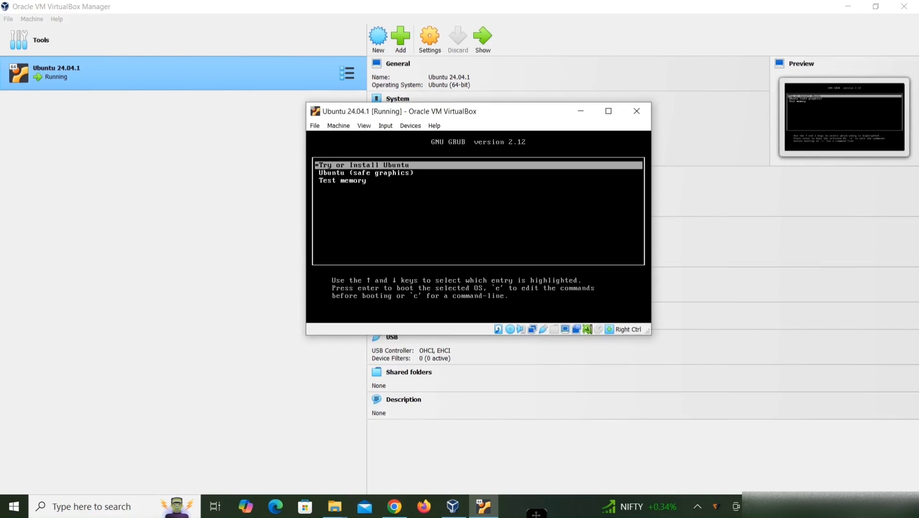
pyautogui.press('Return')
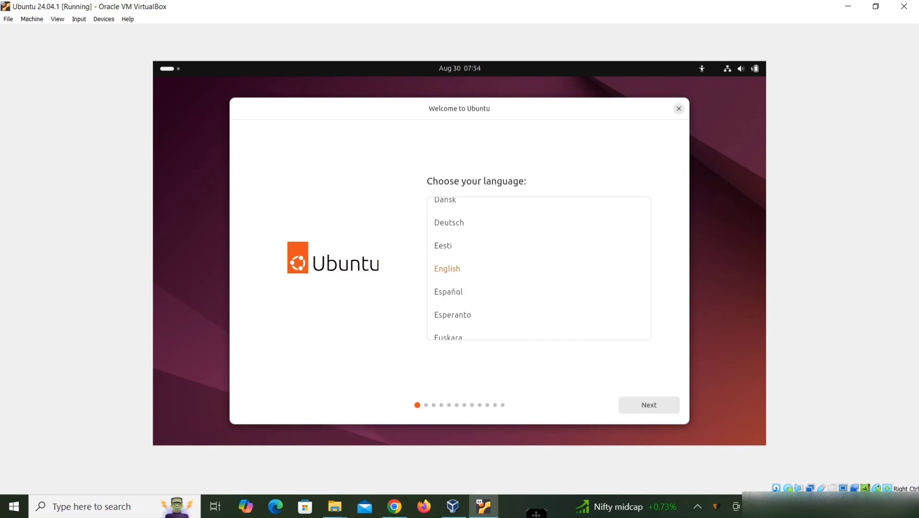
# Step: Keep English, default accessibility, the English (US) keyboard and the wired connection in the installer
pyautogui.click(649, 405)
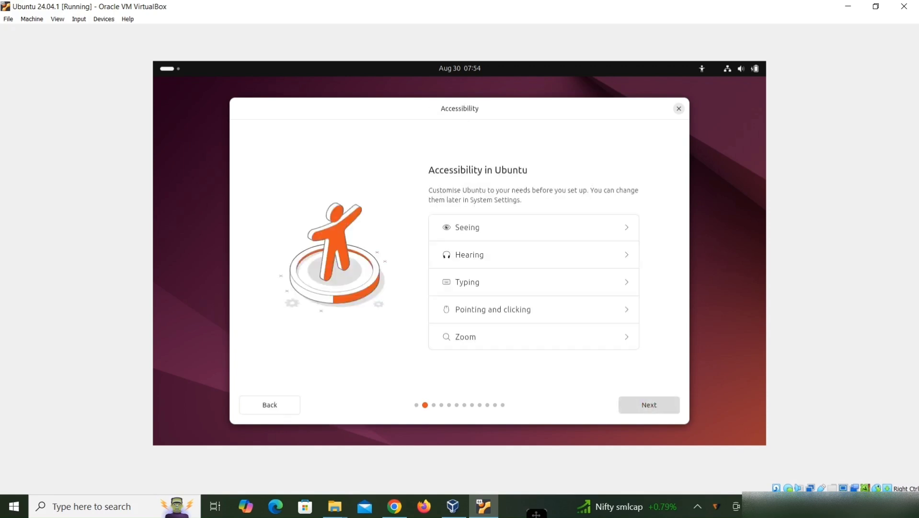
pyautogui.click(649, 405)
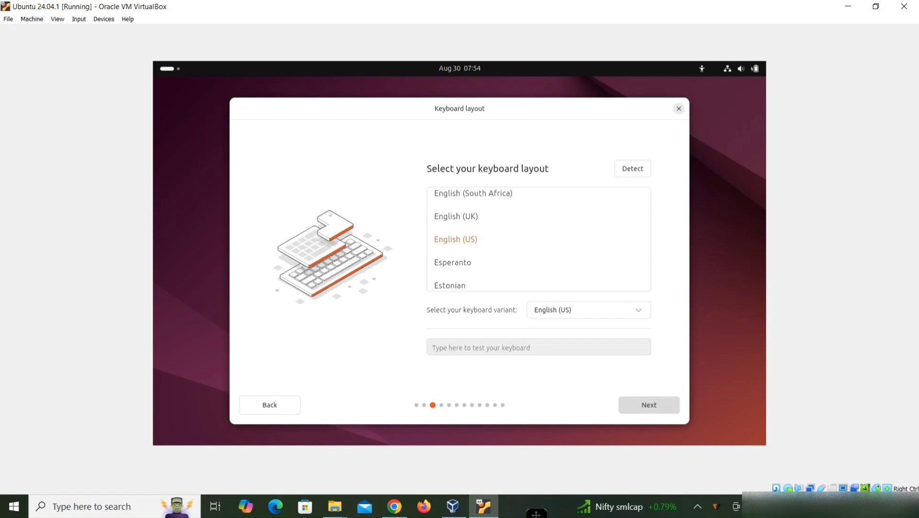
pyautogui.click(649, 405)
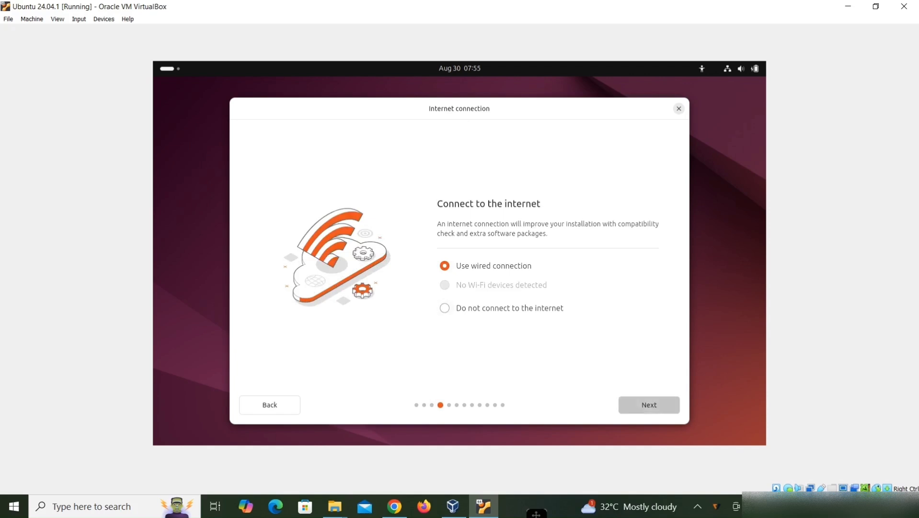
pyautogui.click(649, 404)
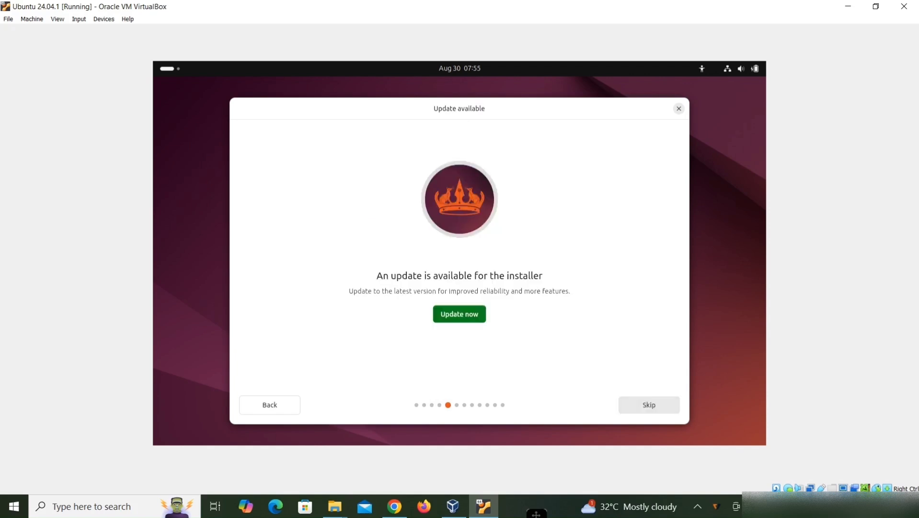
# Step: Skip the installer update and keep Install Ubuntu, Interactive installation and Default selection
pyautogui.click(649, 405)
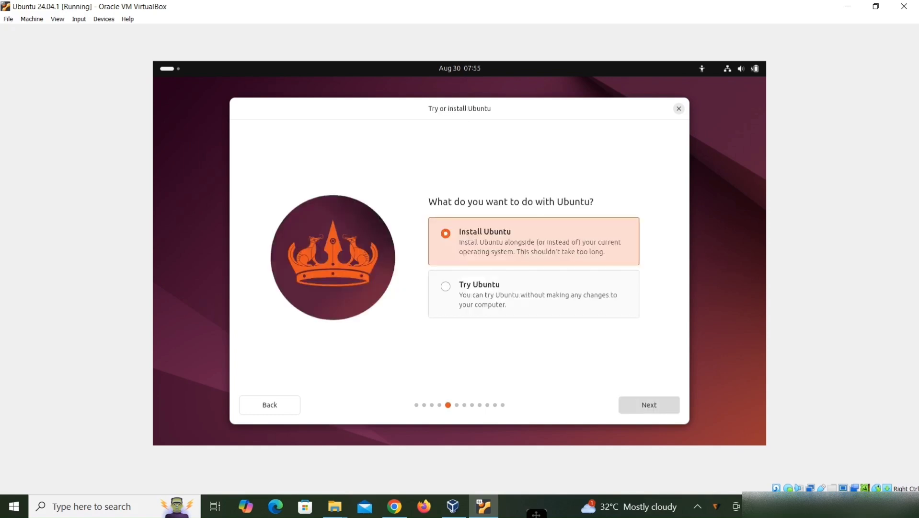
pyautogui.click(649, 405)
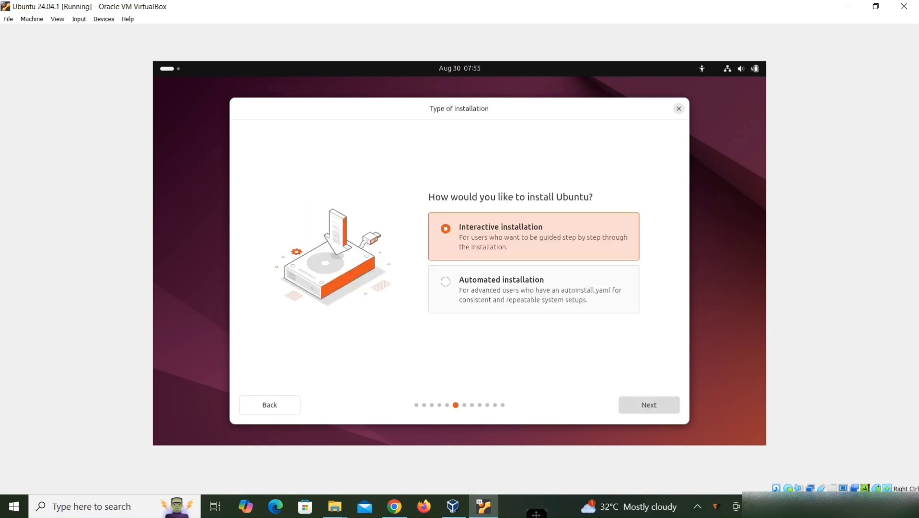
pyautogui.click(649, 405)
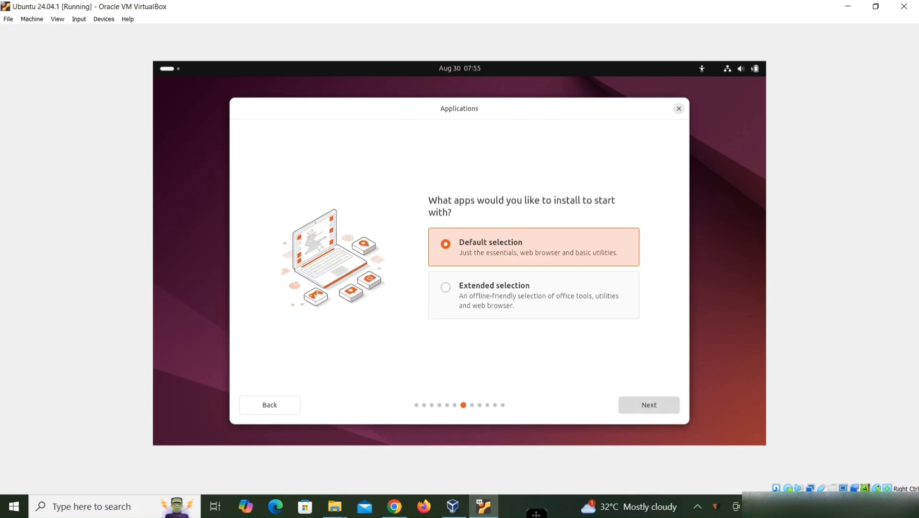
pyautogui.click(649, 404)
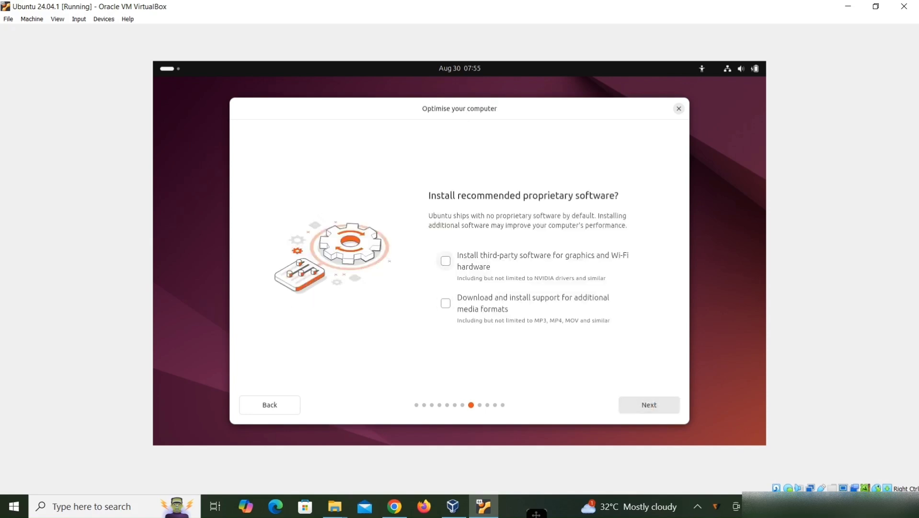
# Step: Enable third-party graphics/Wi-Fi software and additional media formats, then keep Erase disk and Install Ubuntu
pyautogui.click(446, 260)
pyautogui.click(446, 303)
pyautogui.click(649, 405)
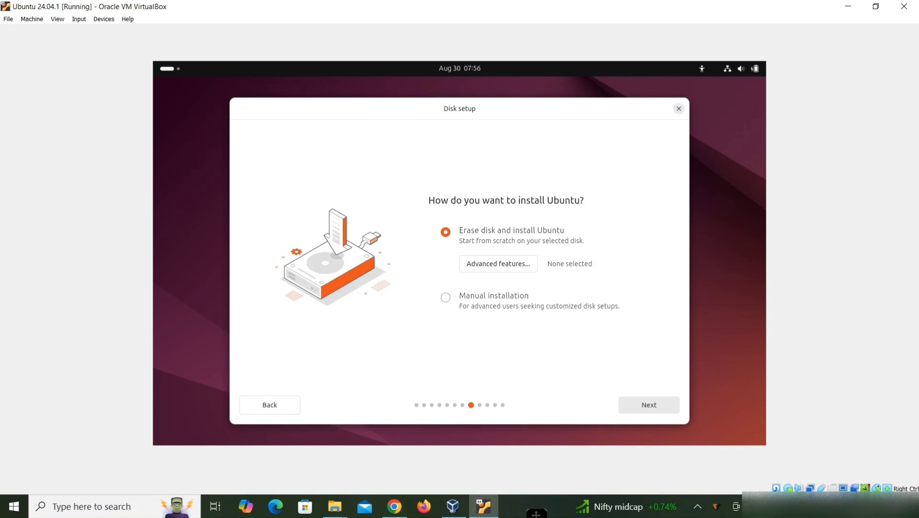
pyautogui.click(649, 405)
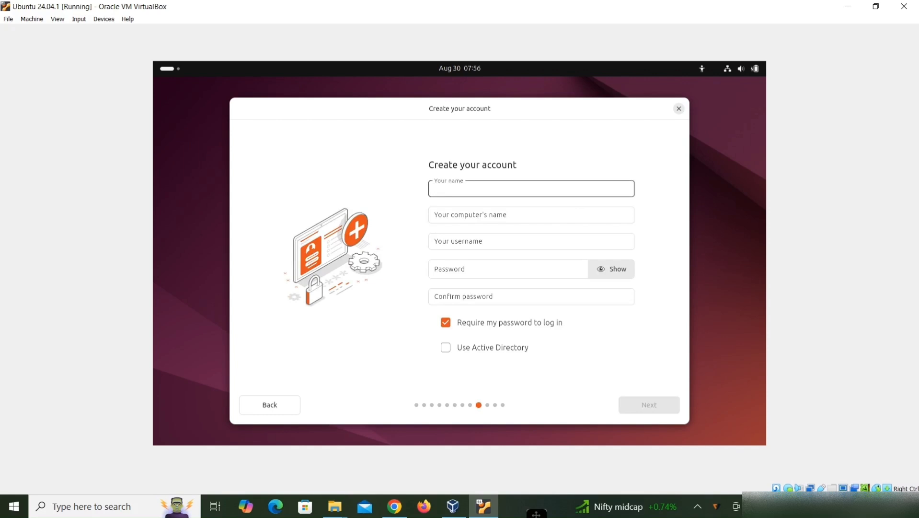
# Step: Enter the user's name and trim the computer's name so it matches the user's name
pyautogui.write('jdvm')
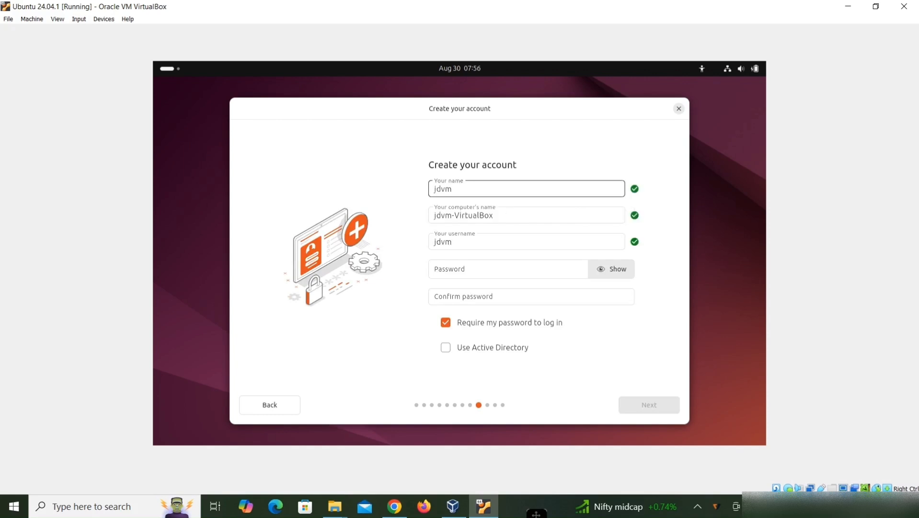
pyautogui.press('Tab')
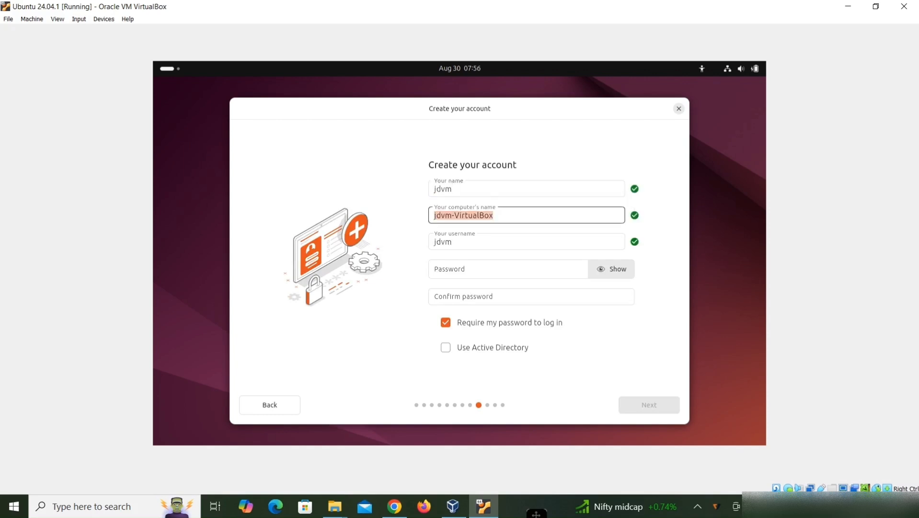
pyautogui.press('BackSpace')
pyautogui.press('BackSpace')
pyautogui.press('BackSpace')
pyautogui.press('BackSpace')
pyautogui.press('BackSpace')
pyautogui.press('BackSpace')
pyautogui.press('BackSpace')
pyautogui.press('BackSpace')
pyautogui.press('BackSpace')
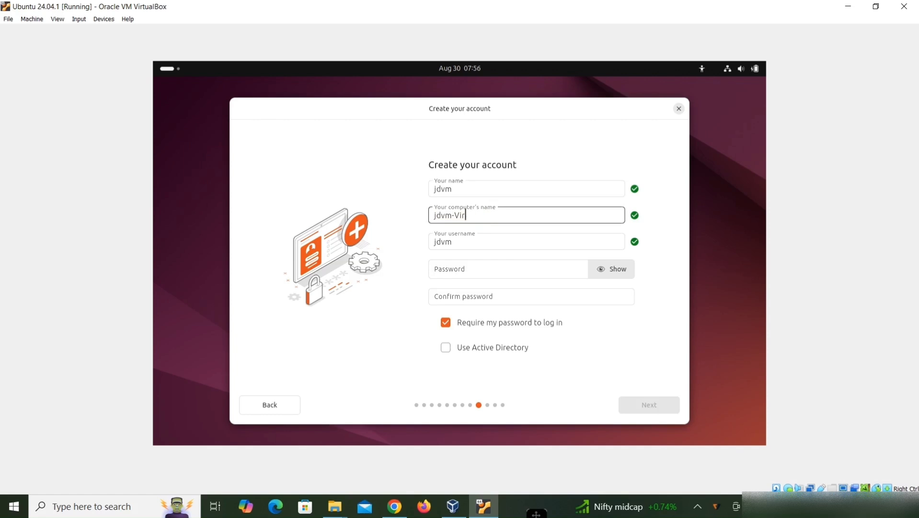
pyautogui.press('BackSpace')
pyautogui.press('BackSpace')
pyautogui.press('Tab')
pyautogui.press('Tab')
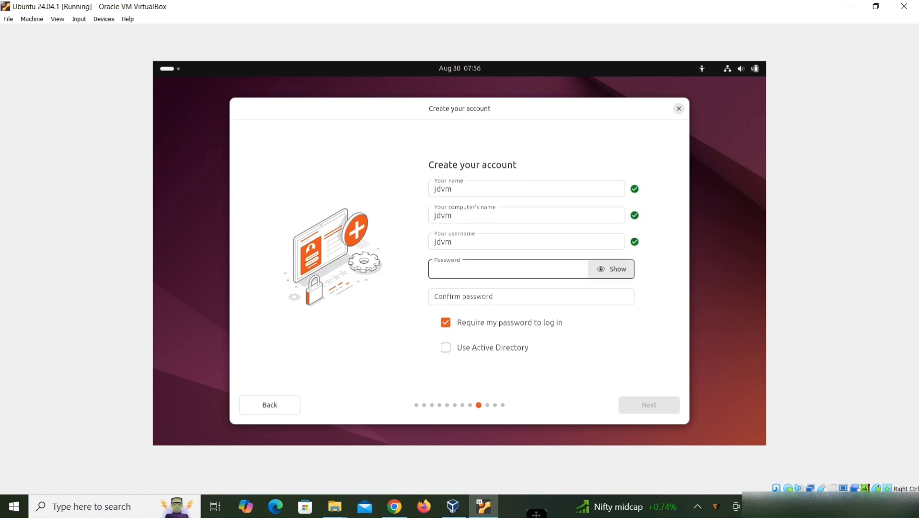
# Step: Enter and confirm the account password, then continue
pyautogui.write('••••••')
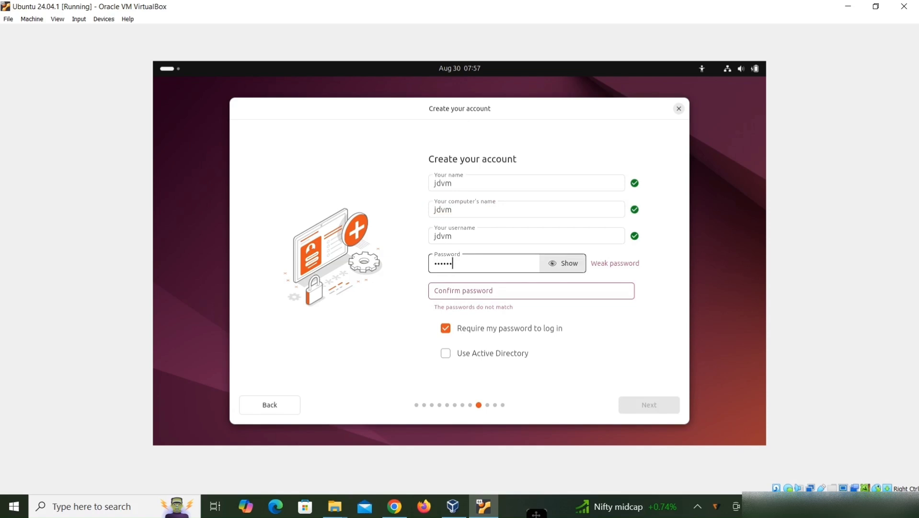
pyautogui.write('••••••')
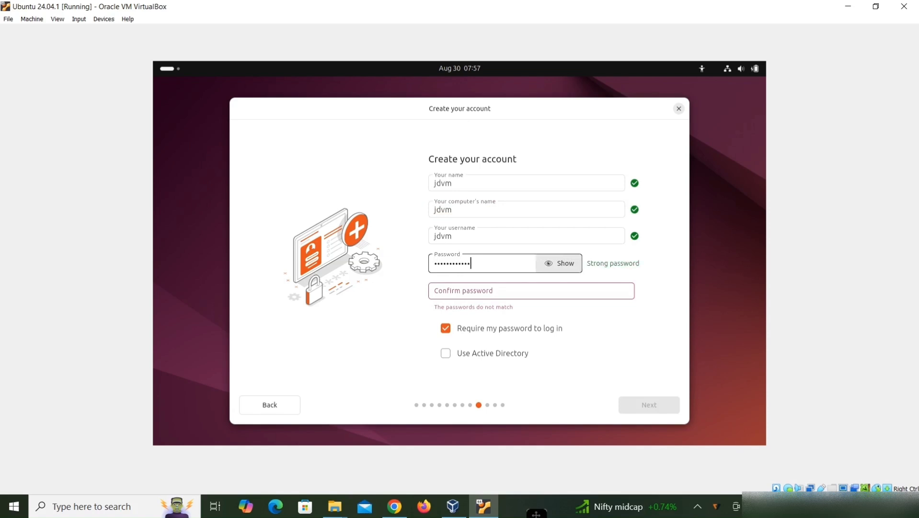
pyautogui.write('••')
pyautogui.press('Tab')
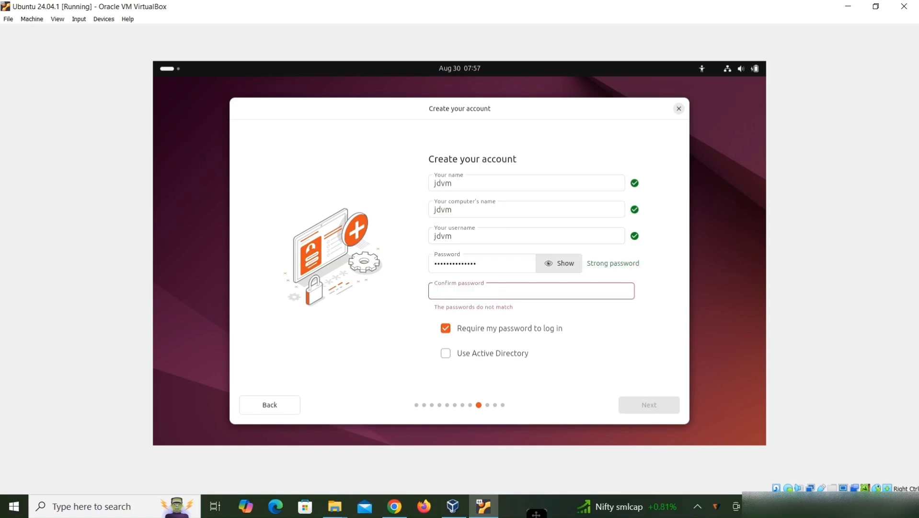
pyautogui.write('••••••••••••••')
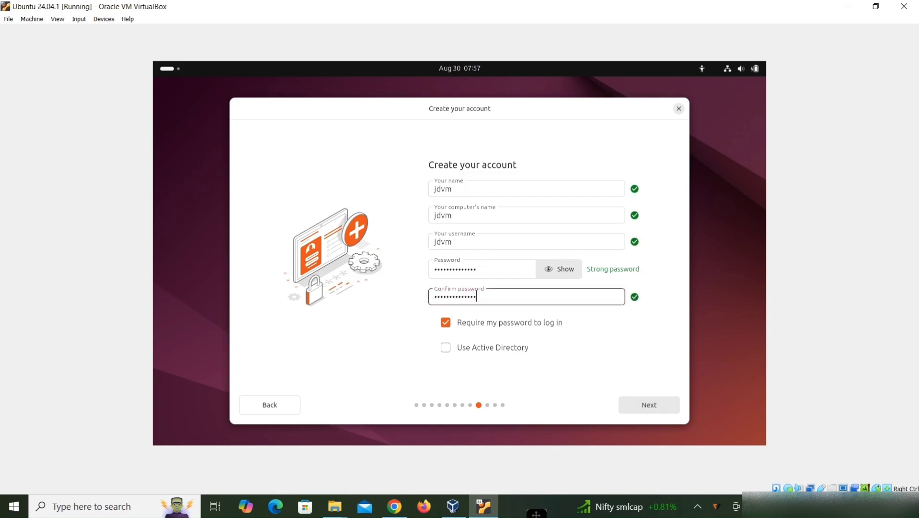
pyautogui.press('Return')
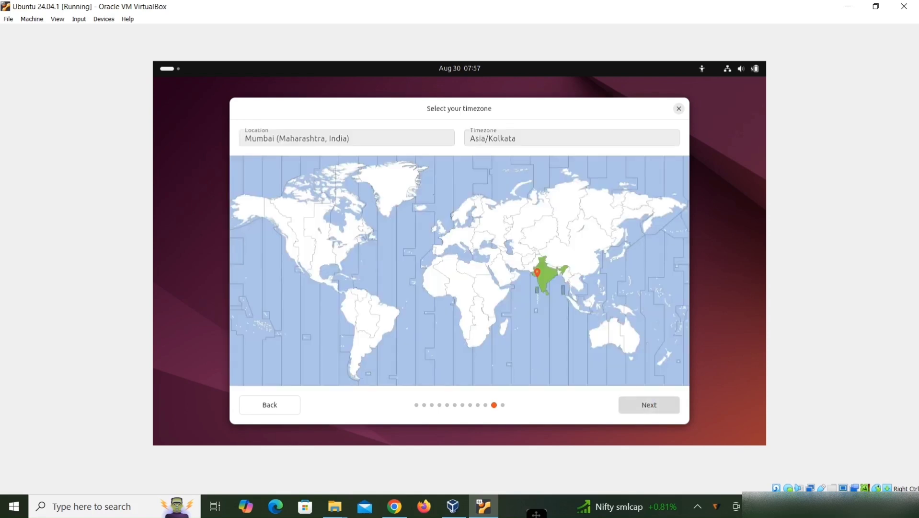
# Step: Accept the Mumbai (Asia/Kolkata) timezone, install Ubuntu, and restart the machine when installation finishes
pyautogui.click(649, 404)
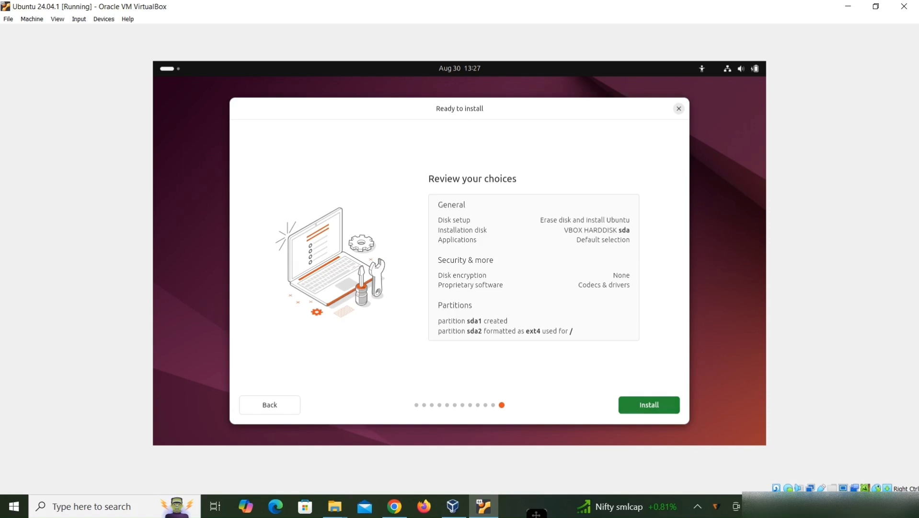
pyautogui.click(649, 404)
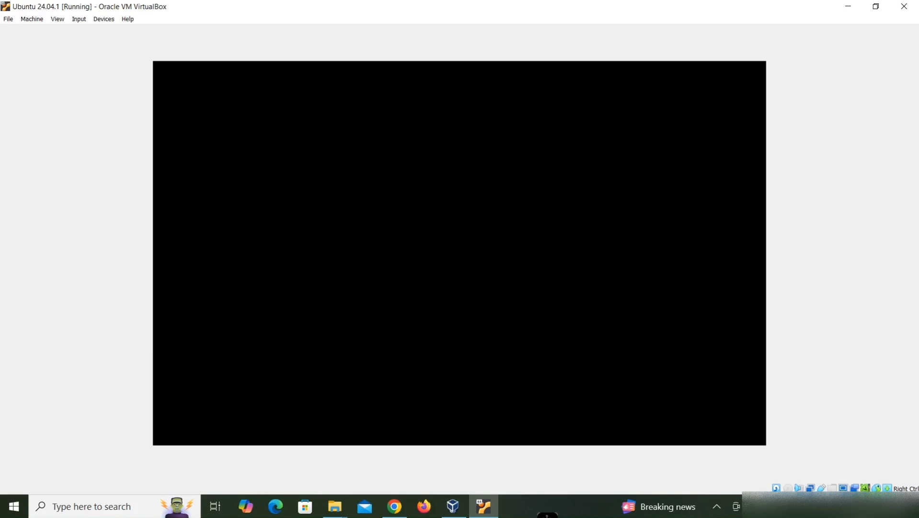
pyautogui.press('Return')
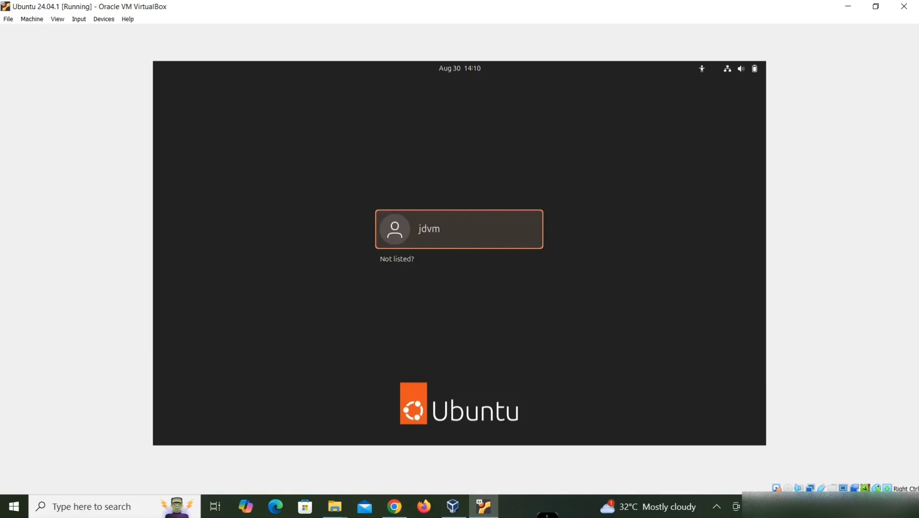
# Step: Select the user account on the login screen and sign in with the account password
pyautogui.press('Return')
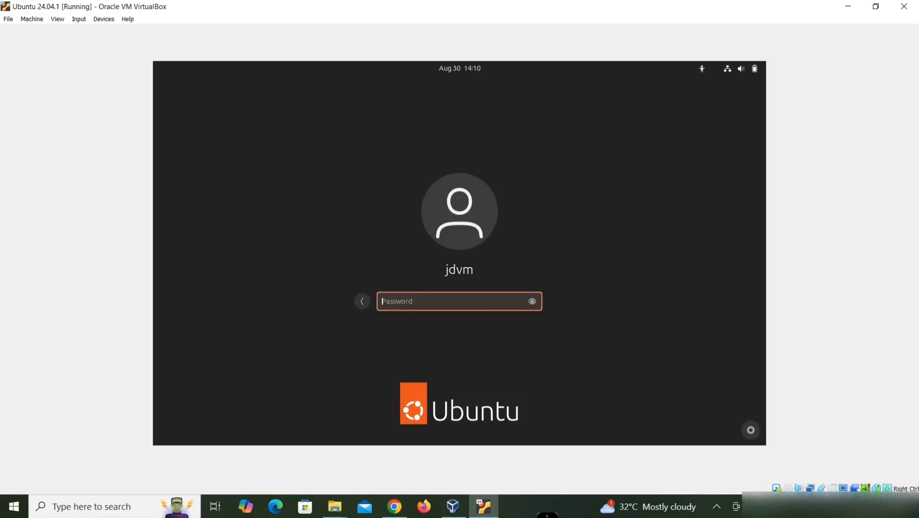
pyautogui.write('**************')
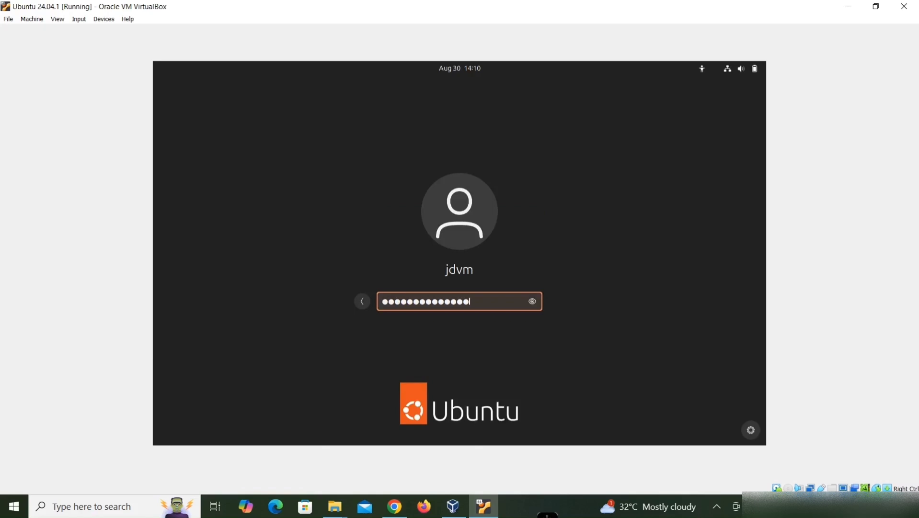
pyautogui.press('Return')
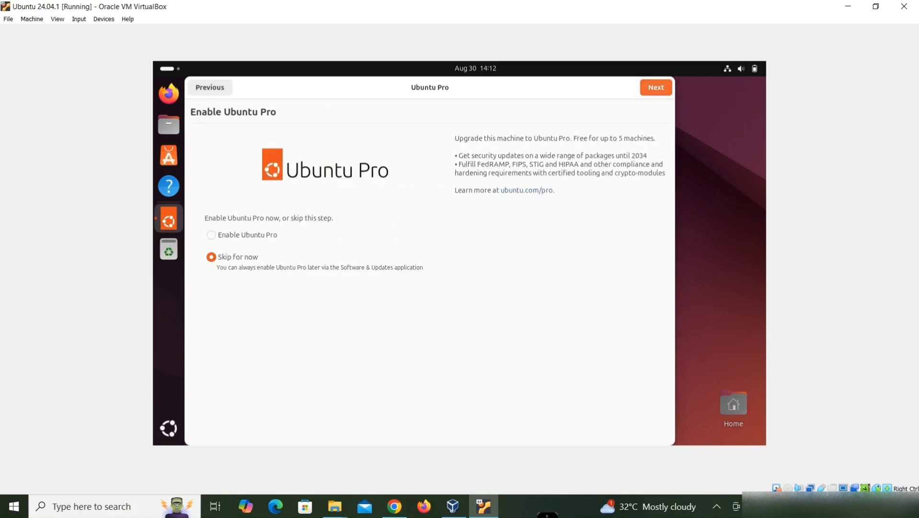
# Step: Skip Ubuntu Pro, choose not to share system data, and finish the welcome setup
pyautogui.click(657, 87)
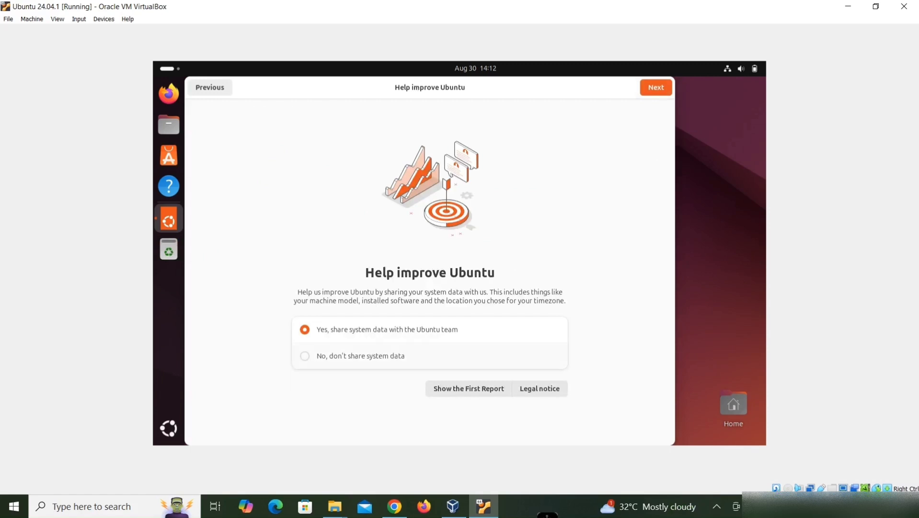
pyautogui.click(305, 355)
pyautogui.click(657, 87)
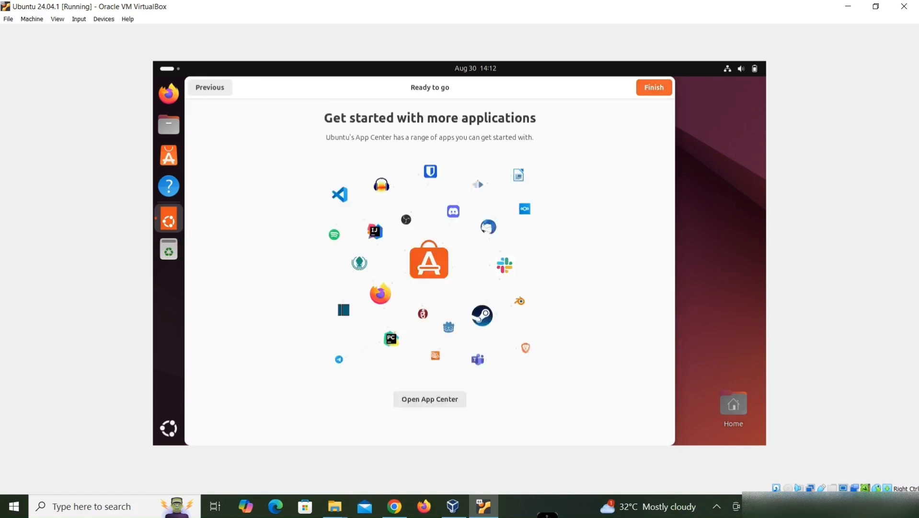
pyautogui.click(655, 88)
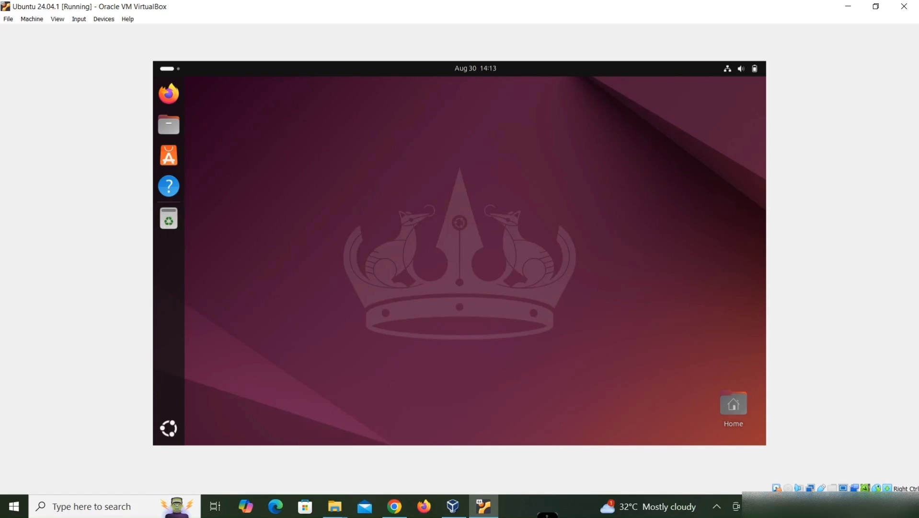
# Step: Search the applications for "ter" and open Terminal
pyautogui.press('super')
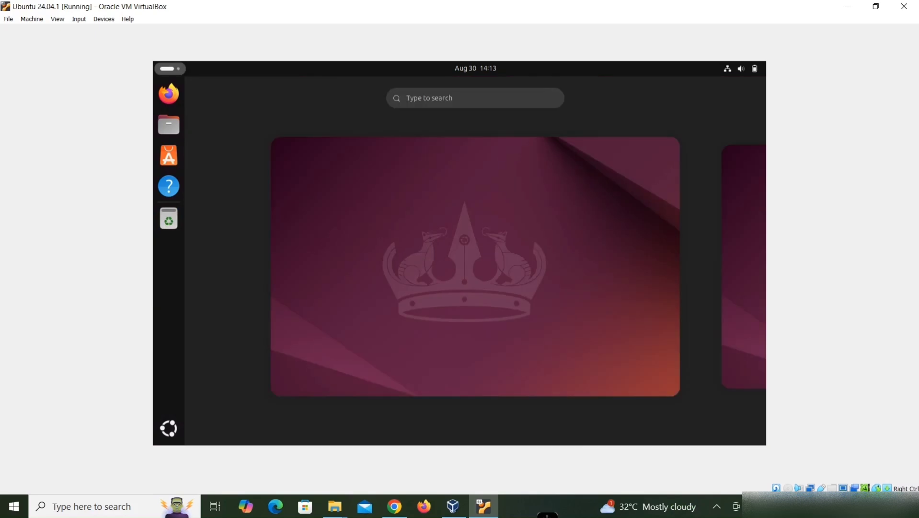
pyautogui.write('ter')
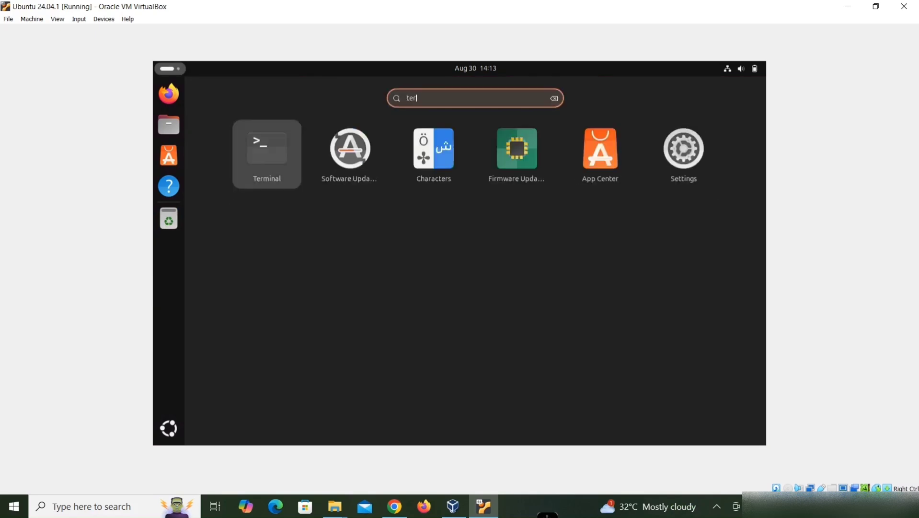
pyautogui.press('Return')
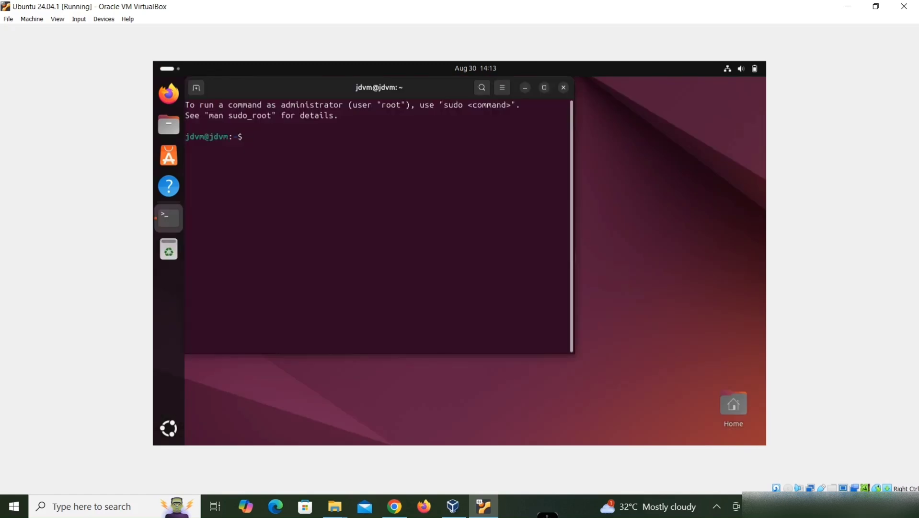
# Step: Pin Terminal to the dash, dismiss the notification, and maximize the terminal window
pyautogui.rightClick(169, 217)
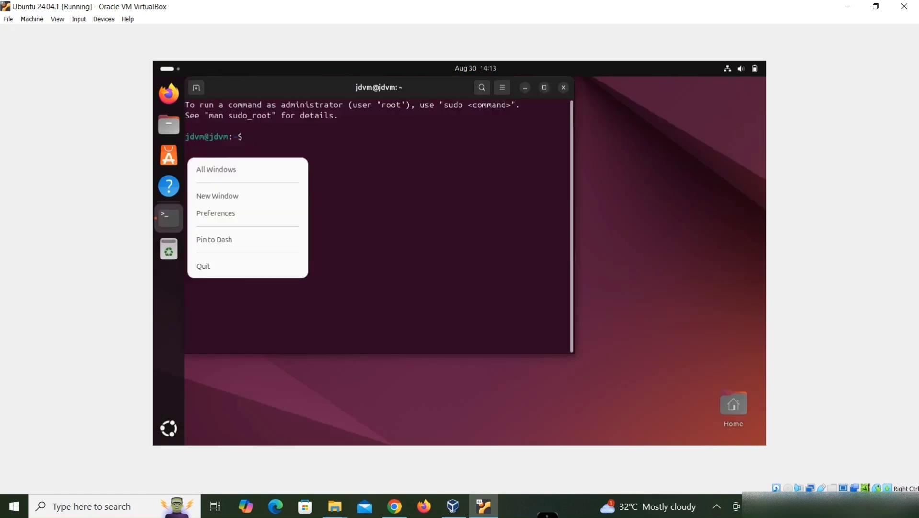
pyautogui.click(226, 239)
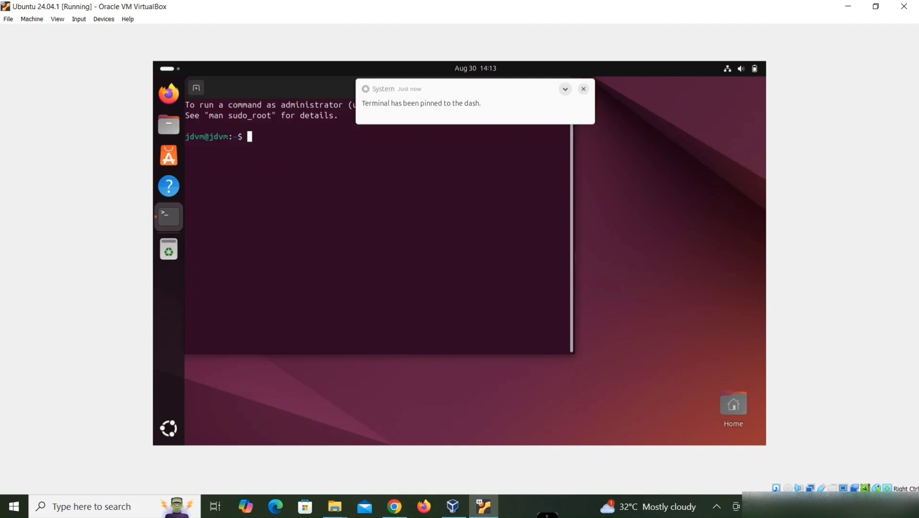
pyautogui.click(583, 88)
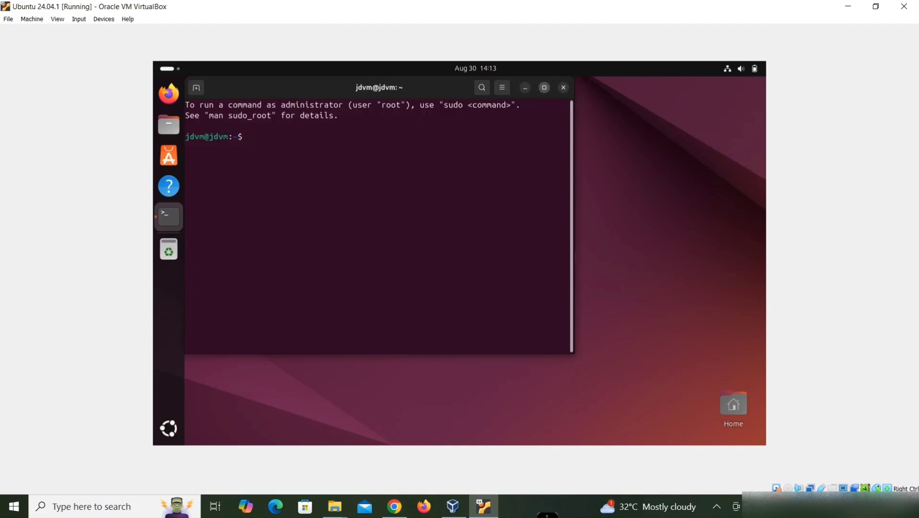
pyautogui.click(544, 88)
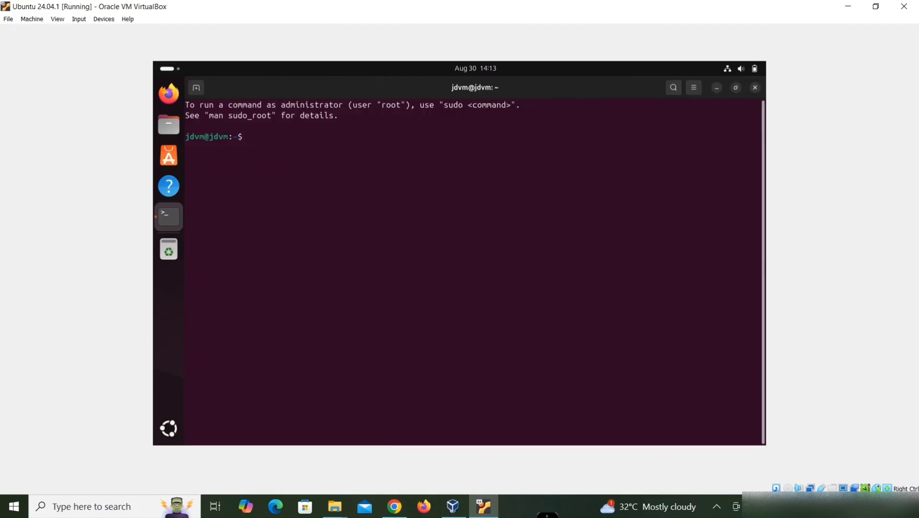
# Step: Run sudo apt update, authenticating with the account password
pyautogui.write('sudo apt update')
pyautogui.press('Return')
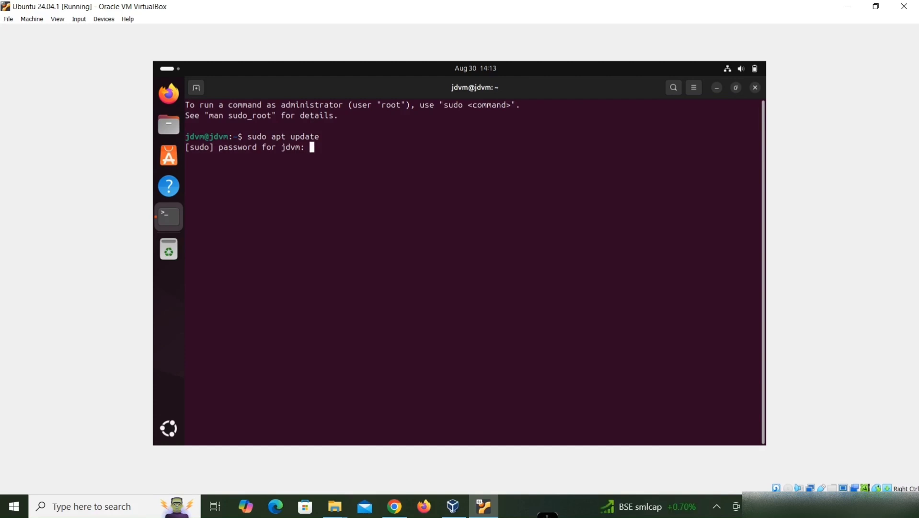
pyautogui.press('Return')
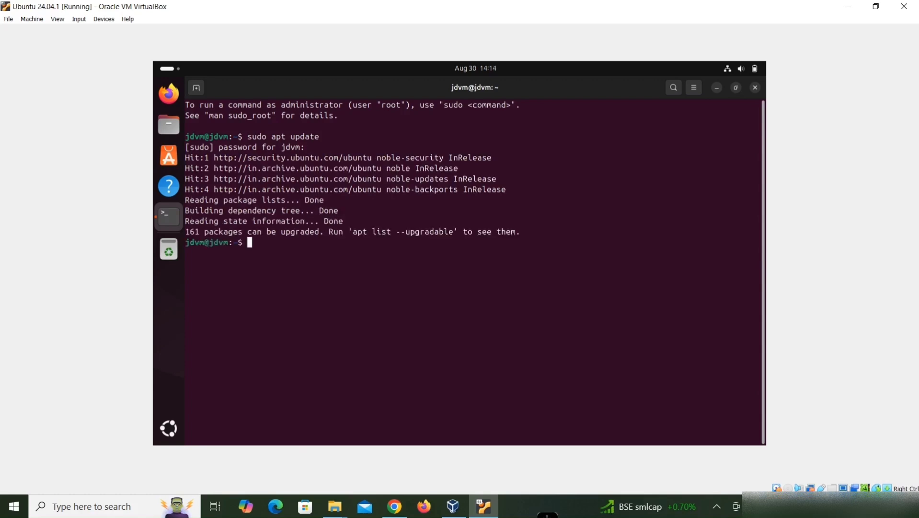
# Step: Install build-essential, dkms and linux-headers-$(uname -r) with sudo apt install, confirming with y
pyautogui.press('Return')
pyautogui.press('Return')
pyautogui.write('sud')
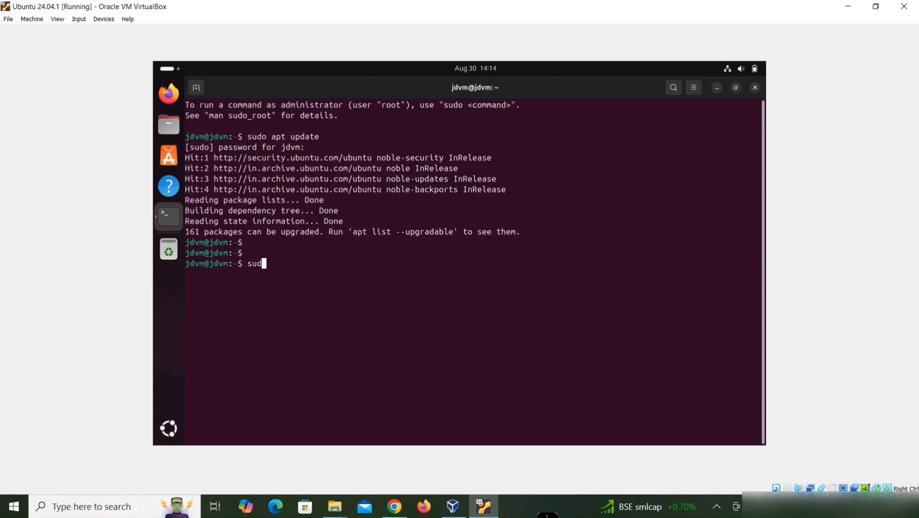
pyautogui.write('o apt install build-essential')
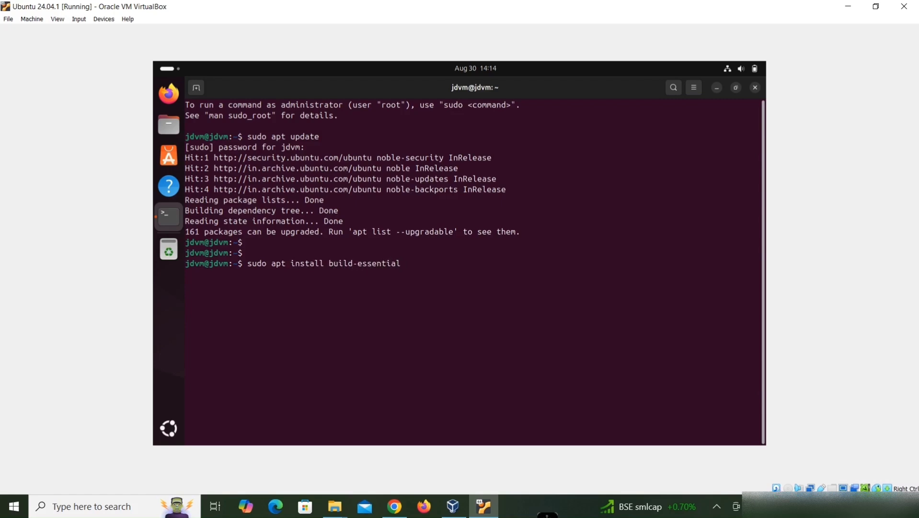
pyautogui.write(' dkms linux-headers-$(uname ')
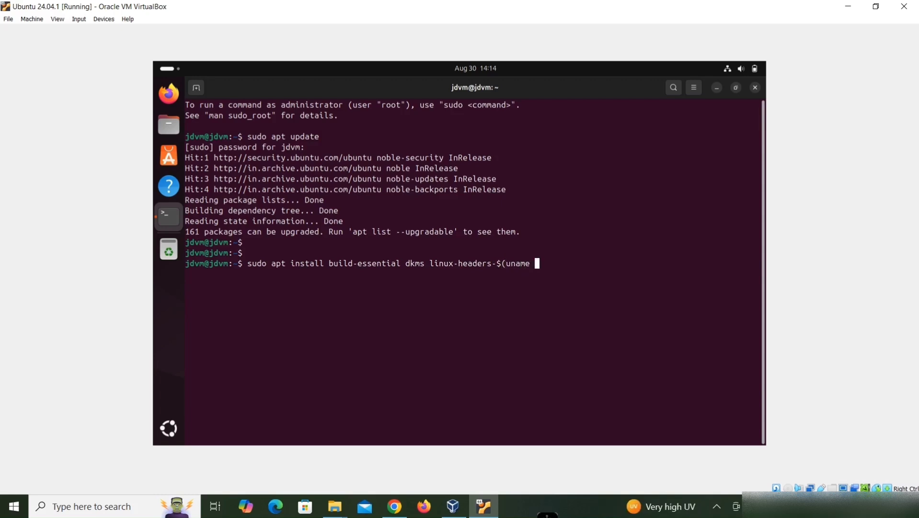
pyautogui.write('-r)')
pyautogui.press('Return')
pyautogui.write('y')
pyautogui.press('Return')
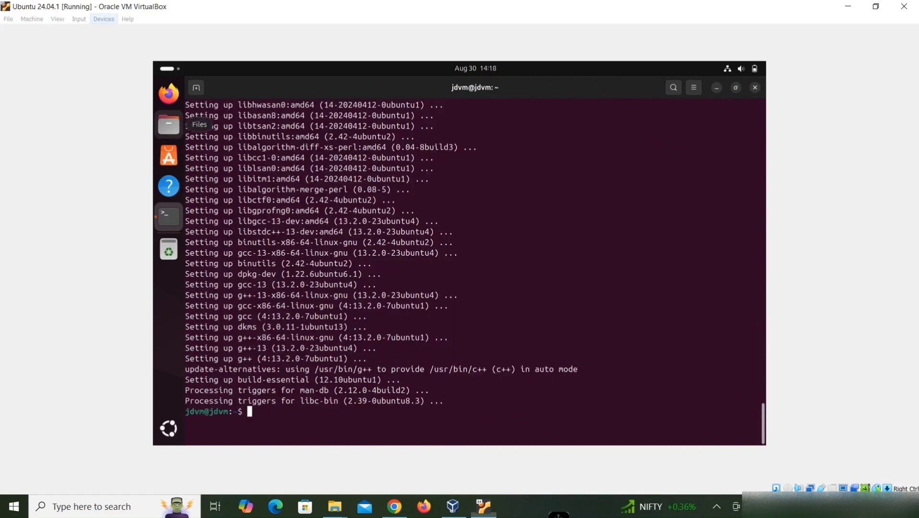
# Step: Insert the Guest Additions CD image into the virtual machine's optical drive
pyautogui.click(104, 18)
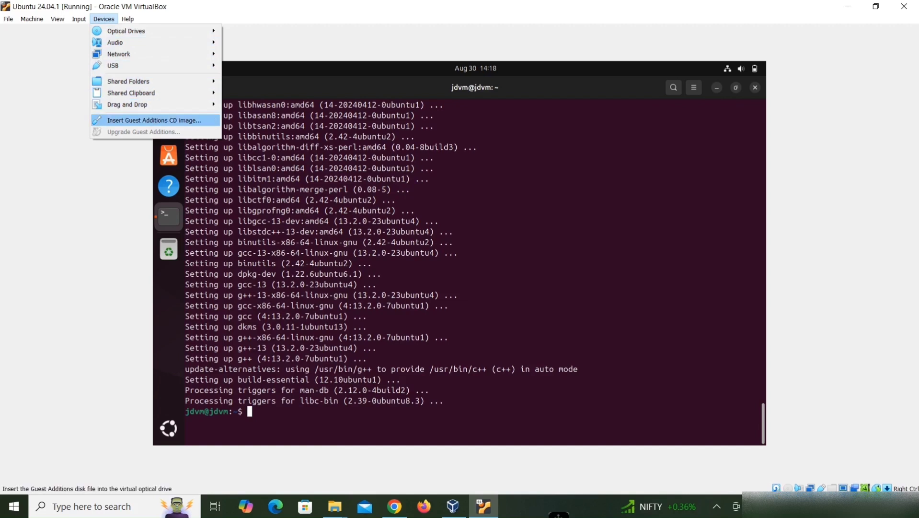
pyautogui.click(167, 120)
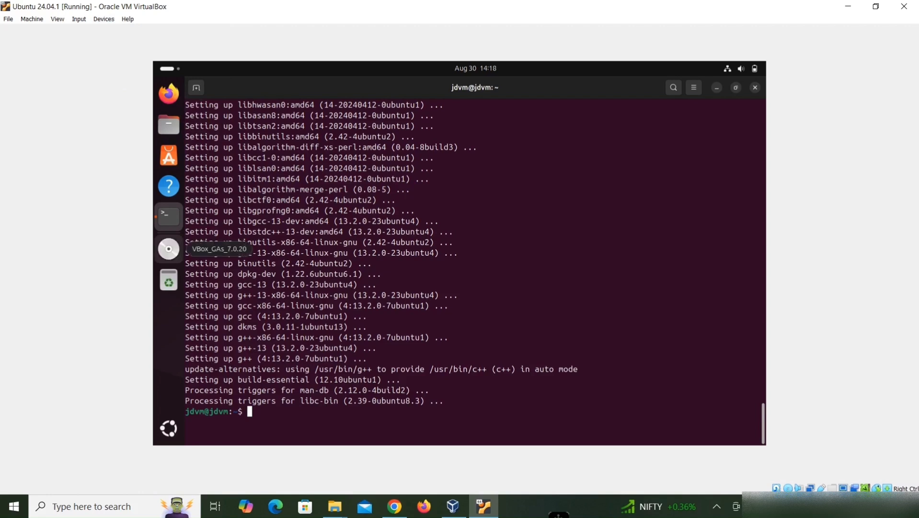
pyautogui.press('Return')
pyautogui.press('Return')
pyautogui.press('Return')
pyautogui.press('Return')
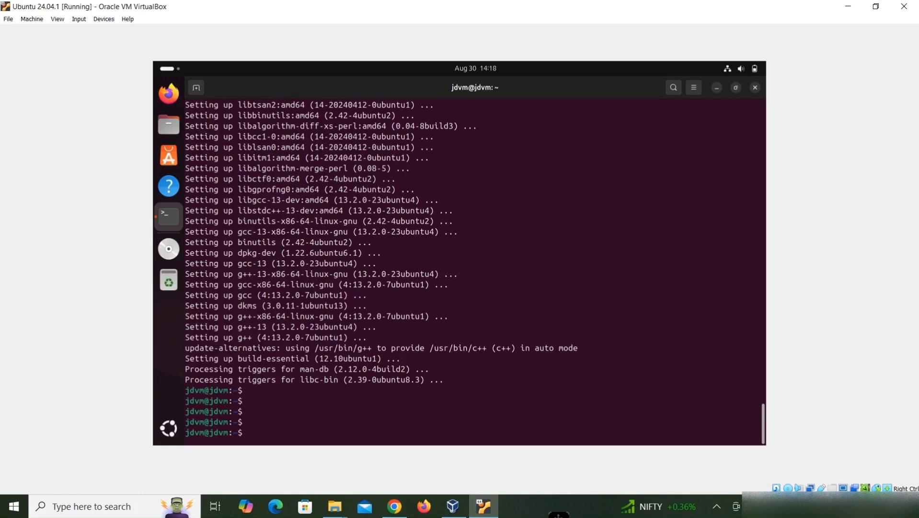
# Step: Change into the mounted VBox_GAs_7.0.20 directory under /media and list its files
pyautogui.write('cd /media/j')
pyautogui.press('Tab')
pyautogui.write('V')
pyautogui.press('Tab')
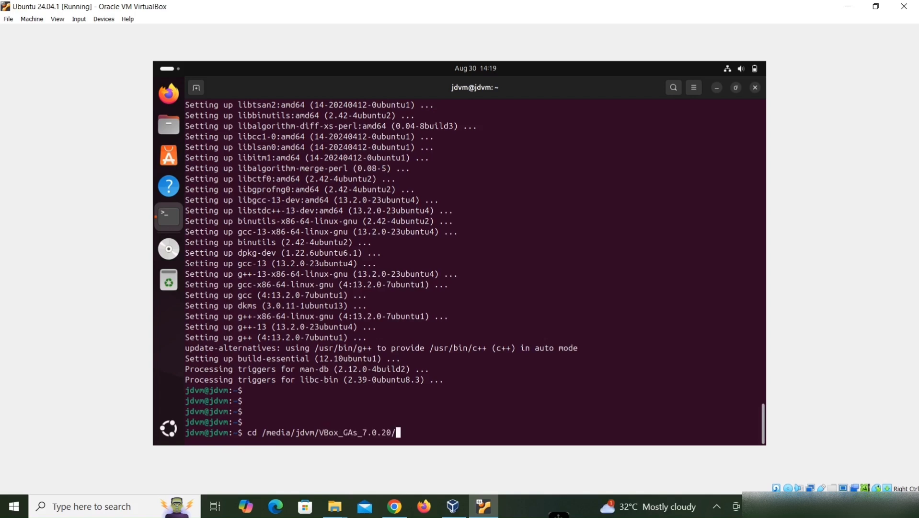
pyautogui.press('Return')
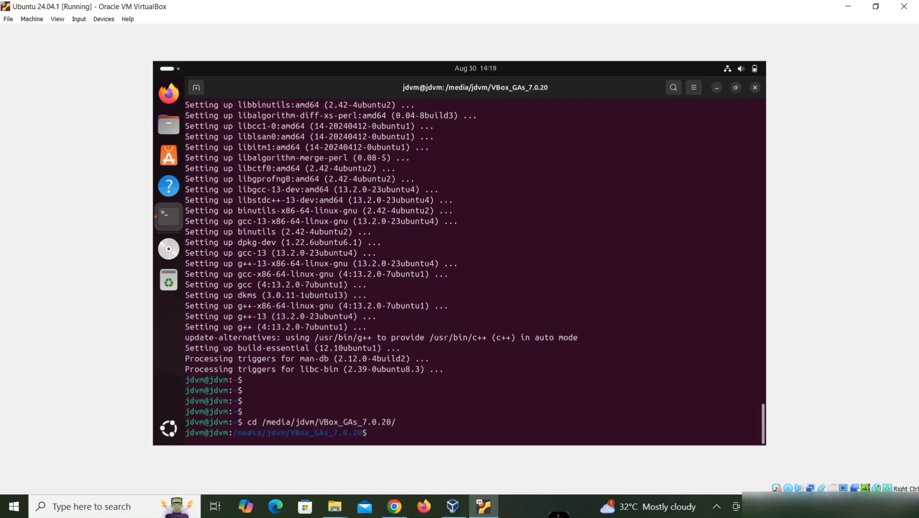
pyautogui.write('ls')
pyautogui.press('Return')
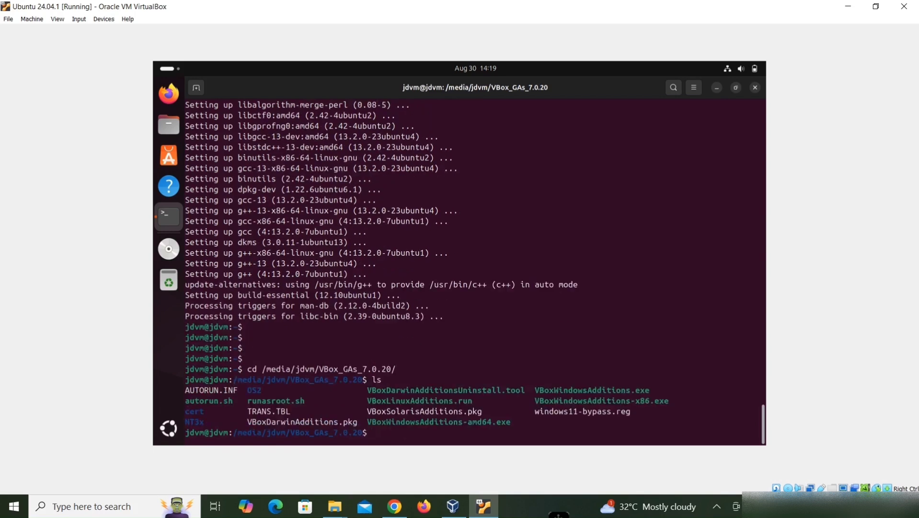
# Step: Run ./autorun.sh, authenticate with the account password, and close the Guest Additions installer window when done
pyautogui.write('./autorun.sh')
pyautogui.press('Return')
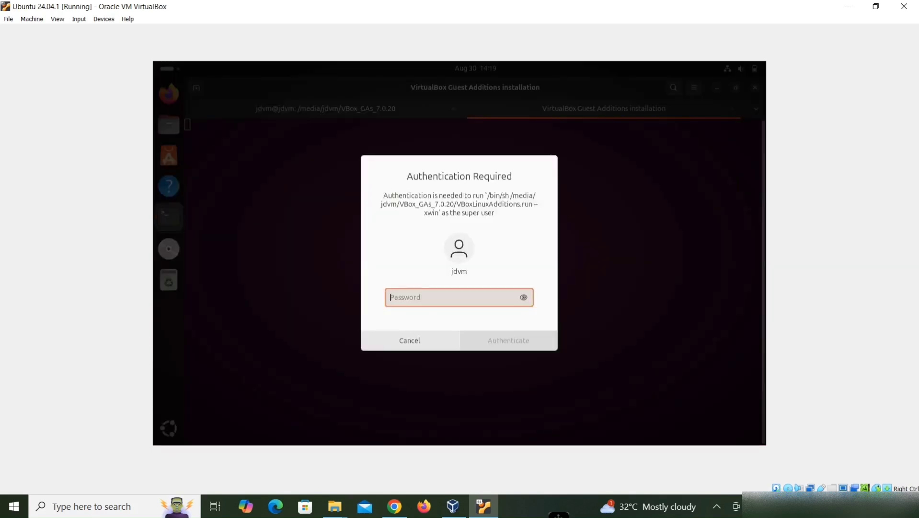
pyautogui.write('******')
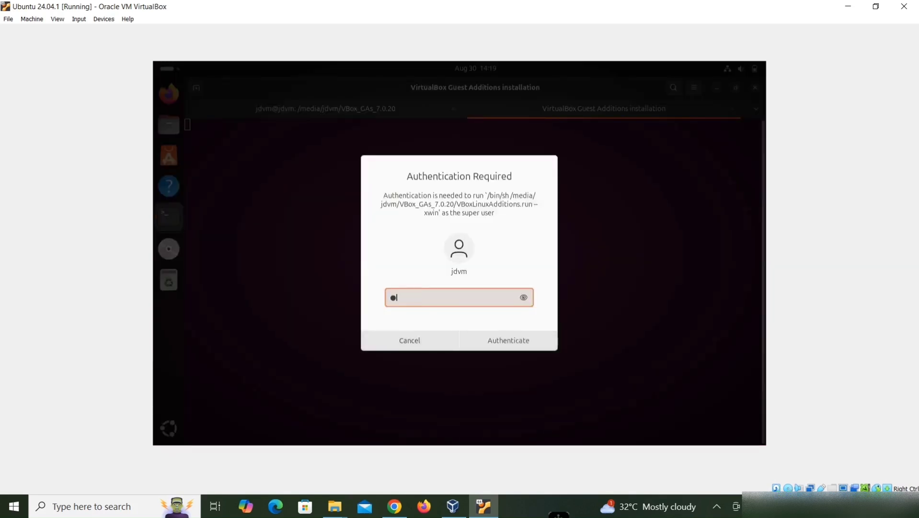
pyautogui.write('********')
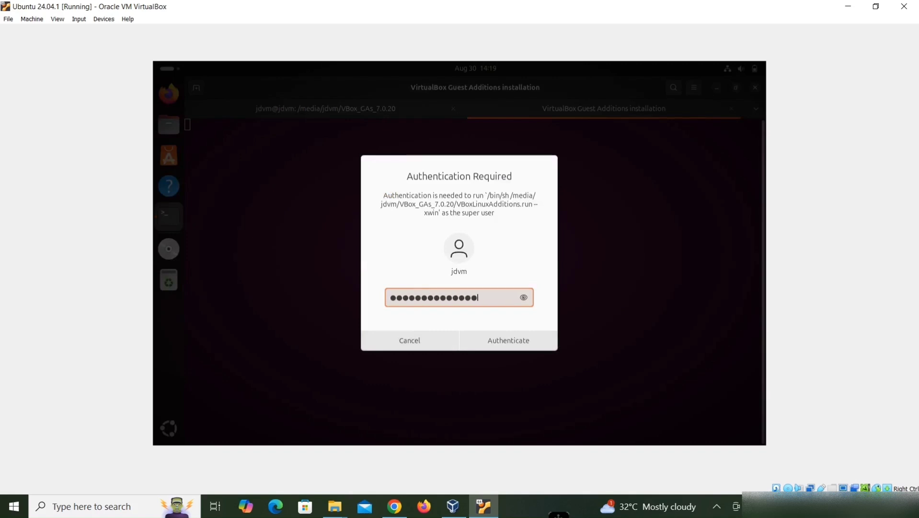
pyautogui.press('Return')
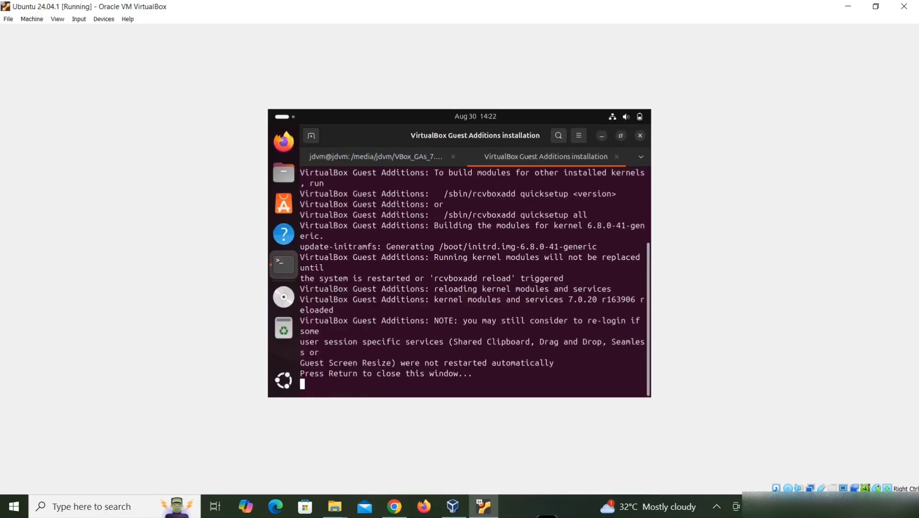
pyautogui.press('Return')
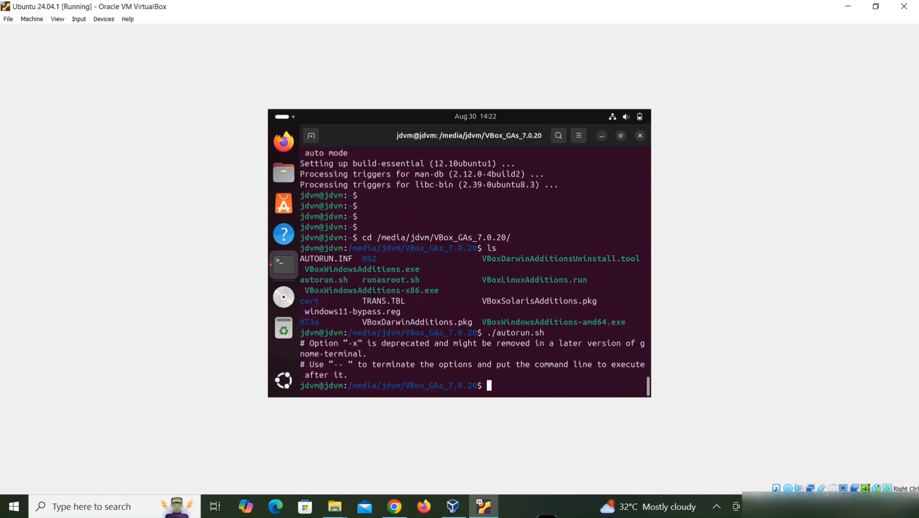
# Step: Exit the terminal and restart Ubuntu from the system menu
pyautogui.write('exit')
pyautogui.press('Return')
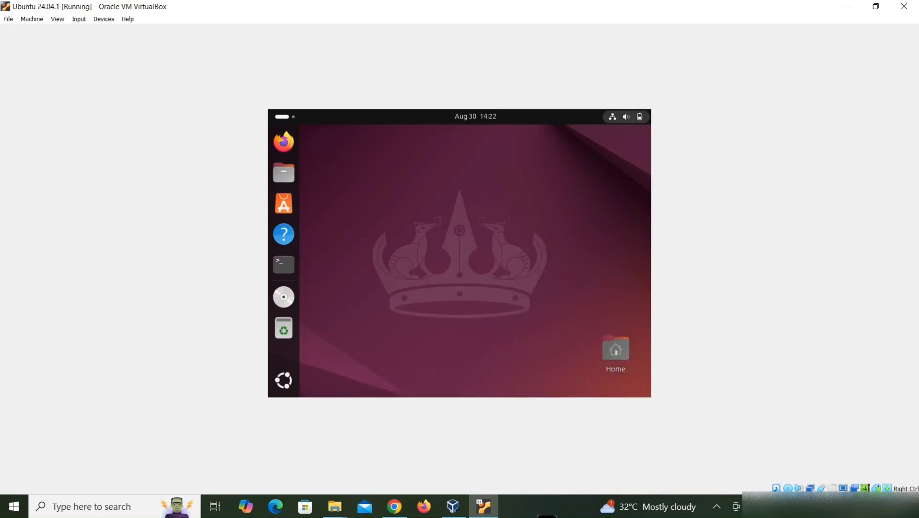
pyautogui.click(627, 117)
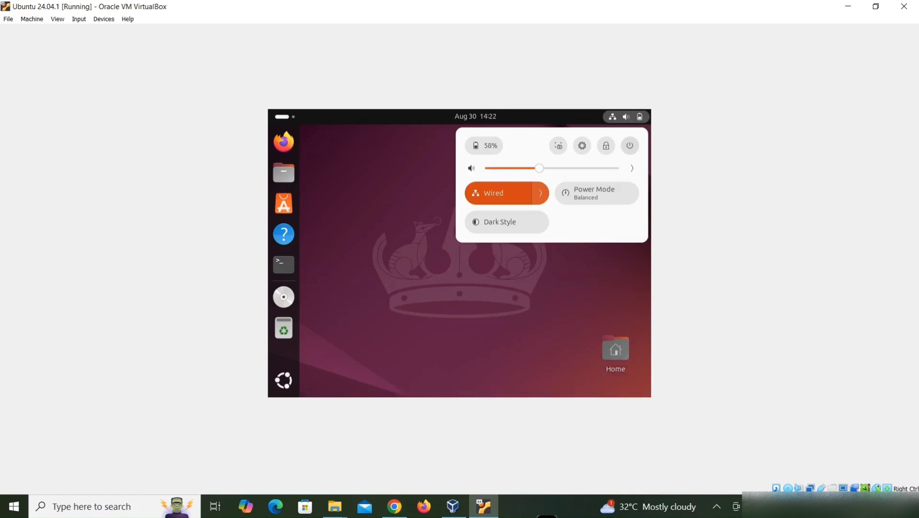
pyautogui.click(630, 145)
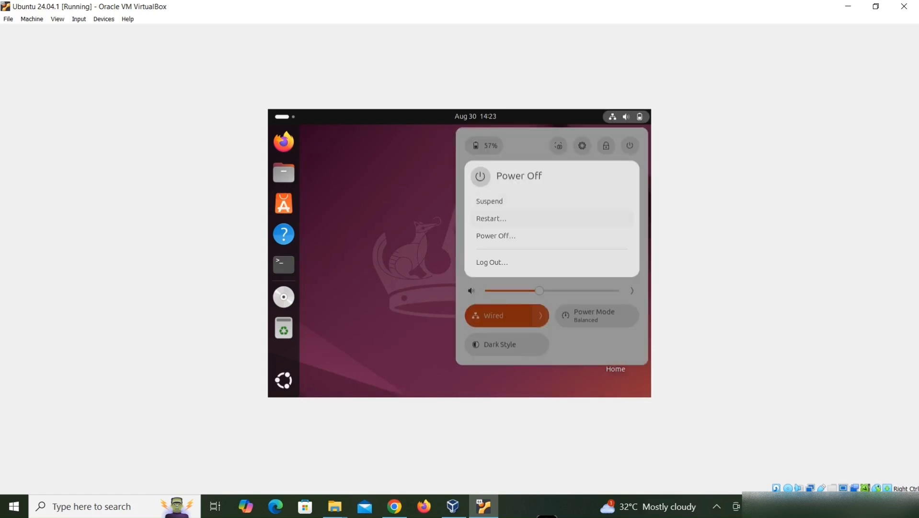
pyautogui.click(491, 218)
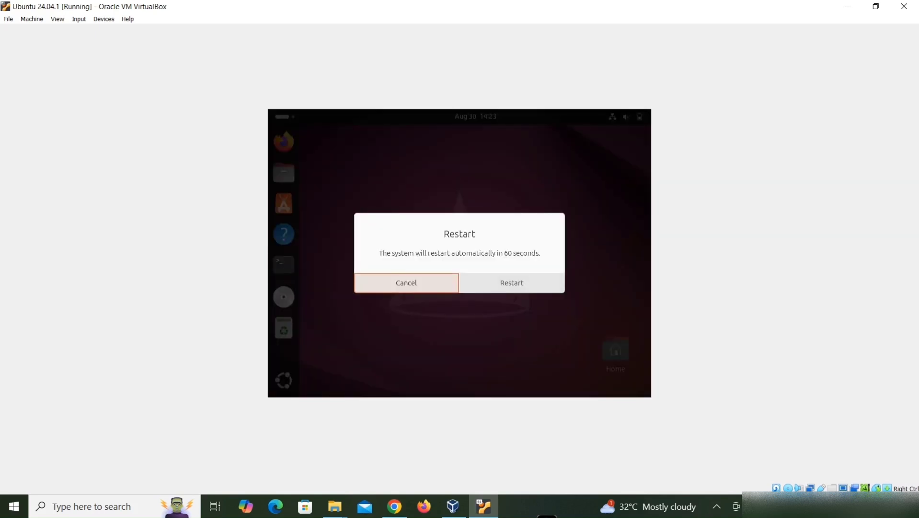
pyautogui.click(512, 282)
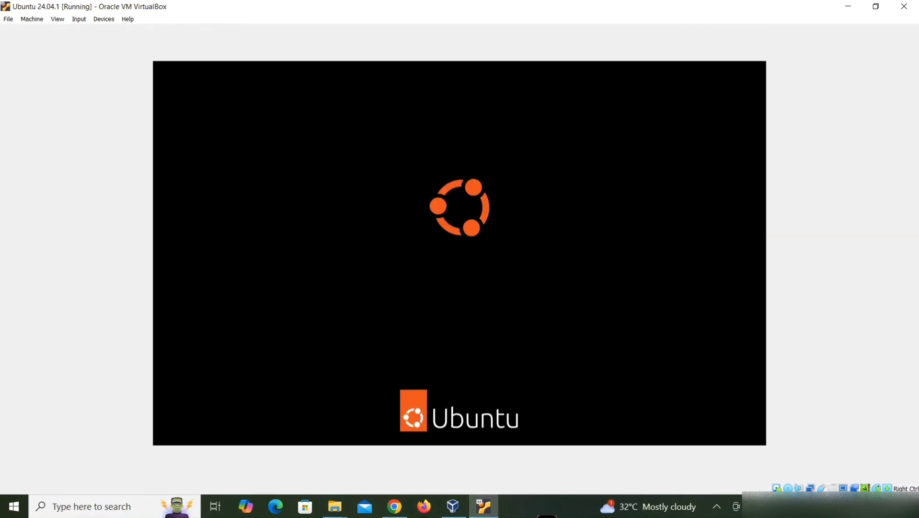
# Step: Select the user account and log back in with the account password
pyautogui.press('Return')
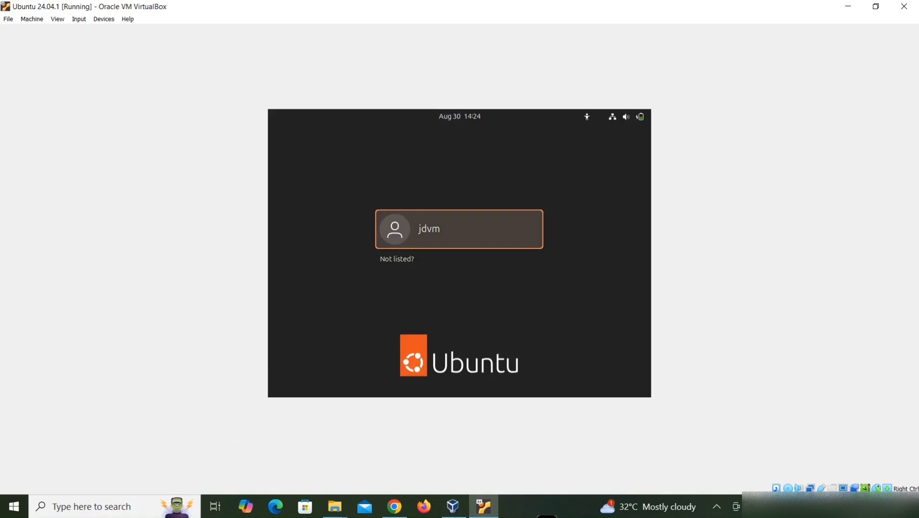
pyautogui.write('•••••••')
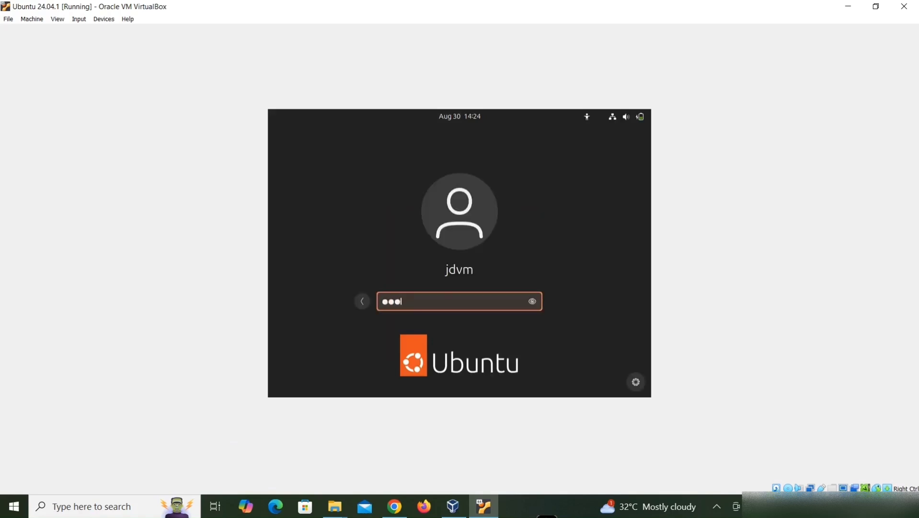
pyautogui.write('•••••••')
pyautogui.press('Return')
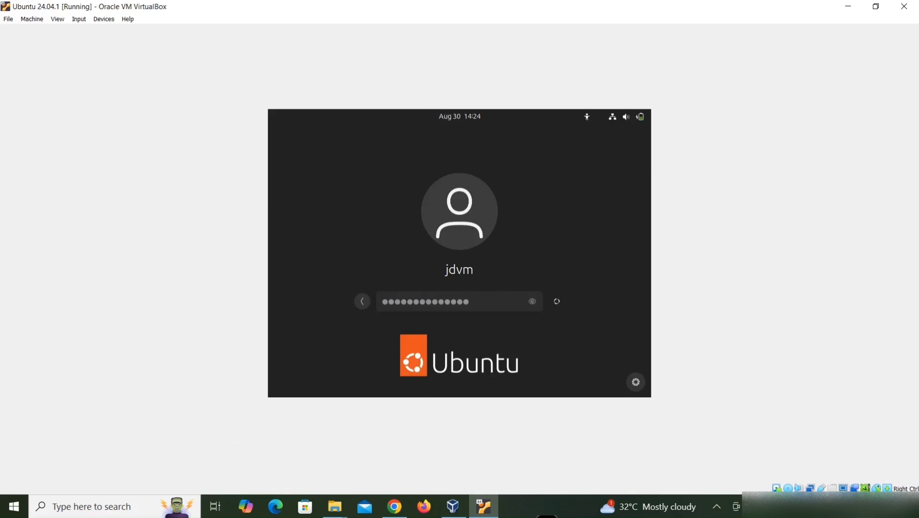